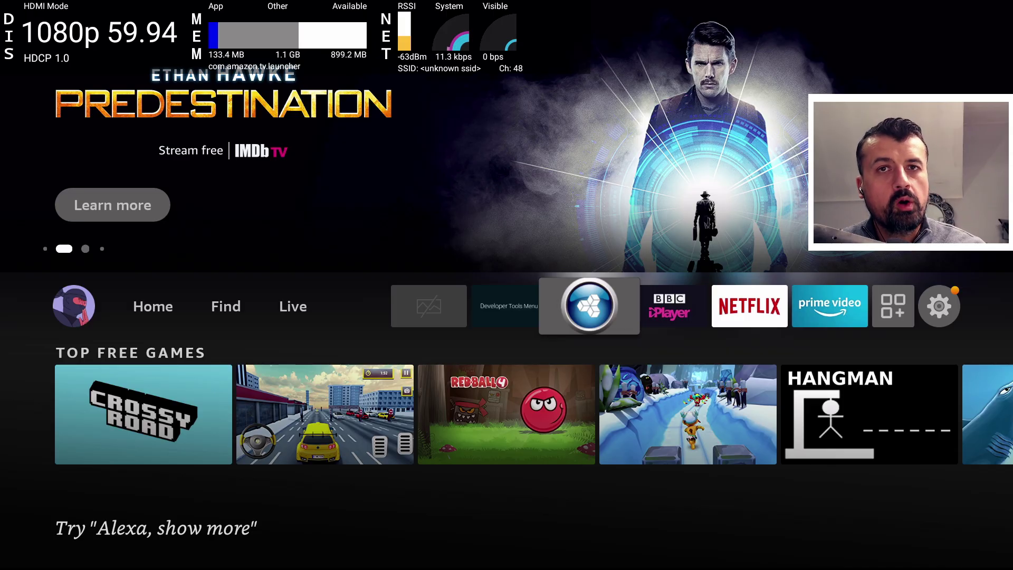
# Step: Move left along the home app row to the Debloat Toolbox tile
pyautogui.press('Left')
pyautogui.press('Left')
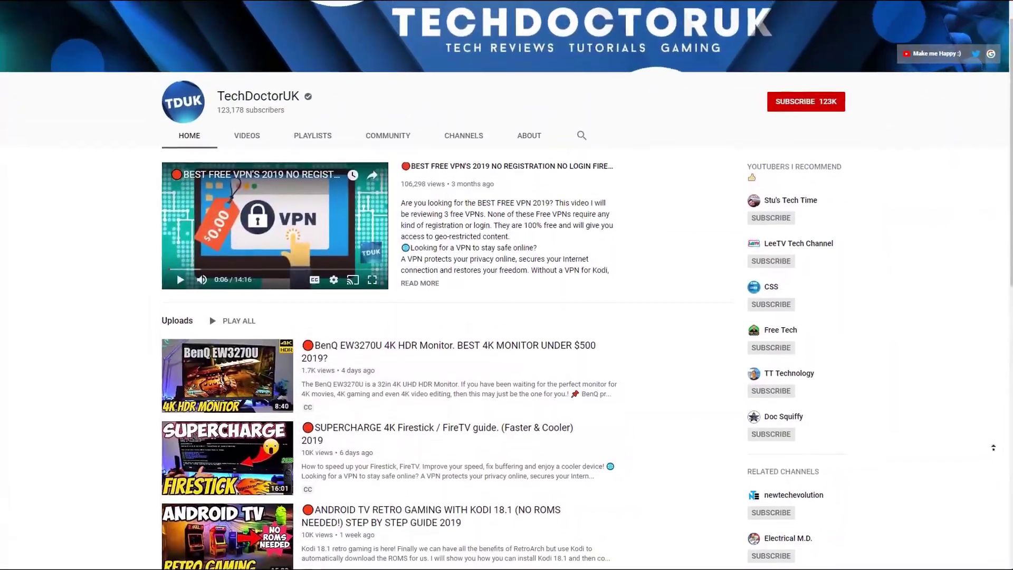
pyautogui.scroll(2, 993, 447)
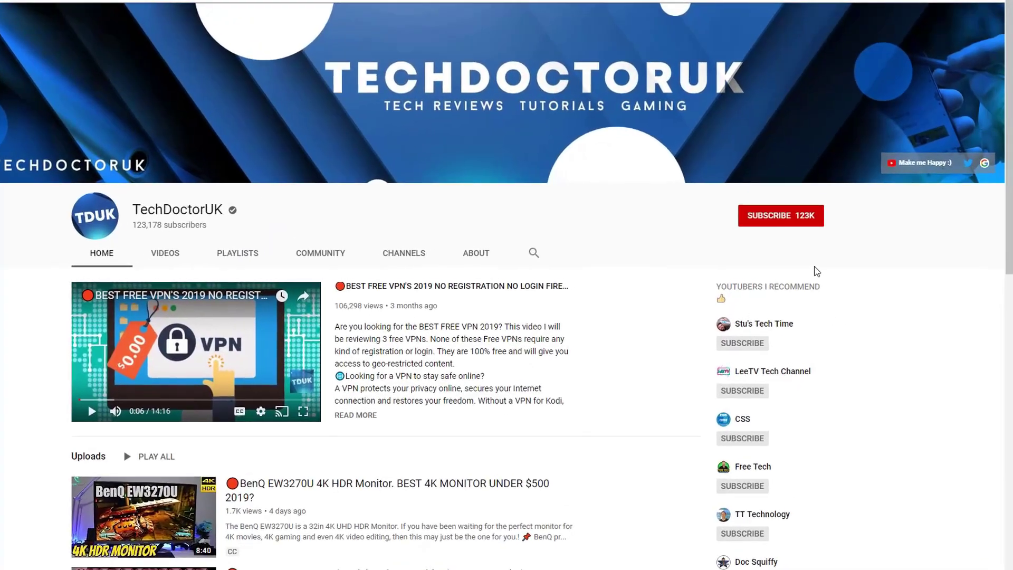
# Step: Subscribe to the TechDoctorUK channel and turn on notifications for every new video
pyautogui.click(777, 221)
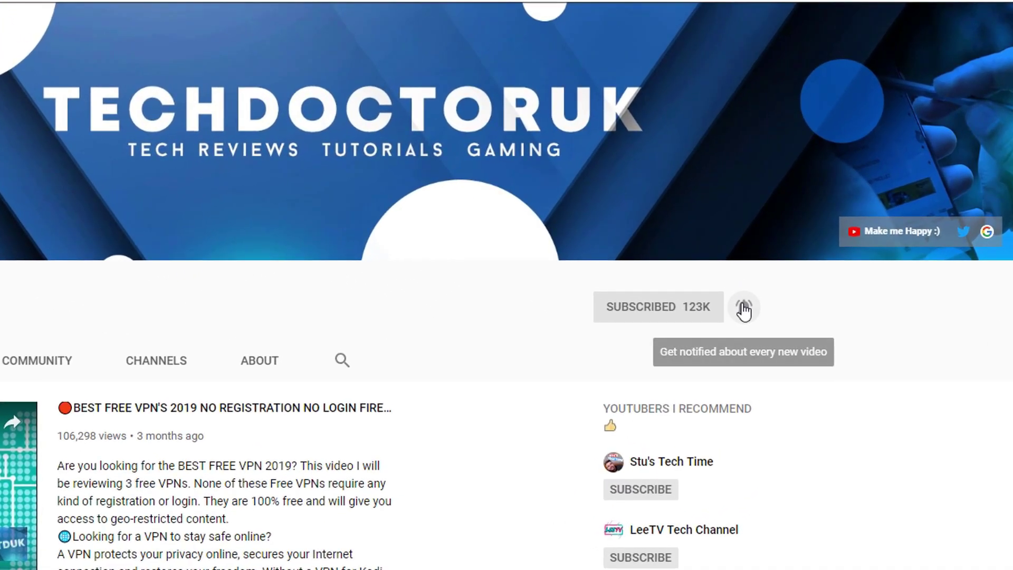
pyautogui.click(744, 310)
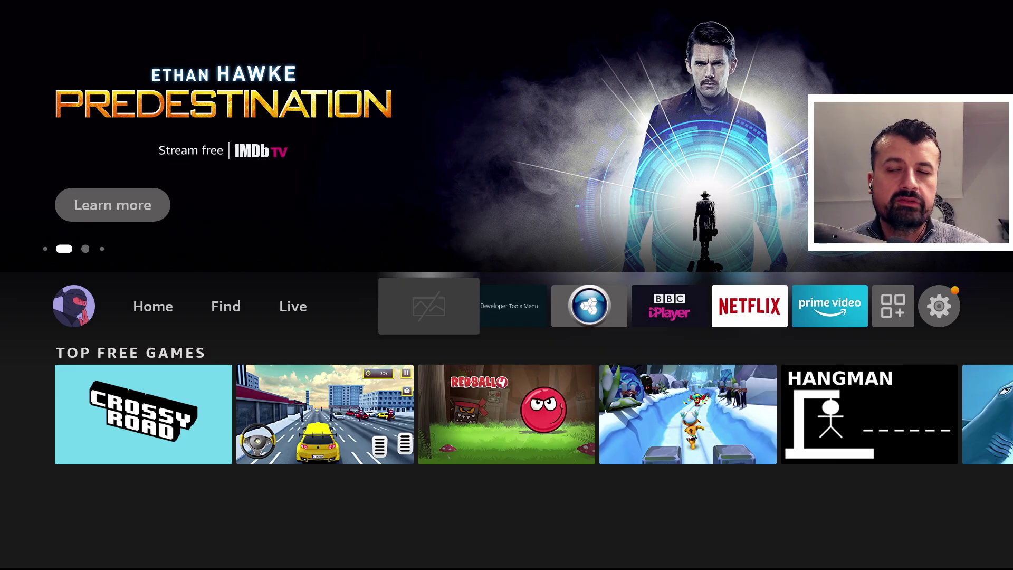
# Step: Launch the Debloat Toolbox to list Amazon packages for the Fire TV Cube (Gen 2)
pyautogui.press('Return')
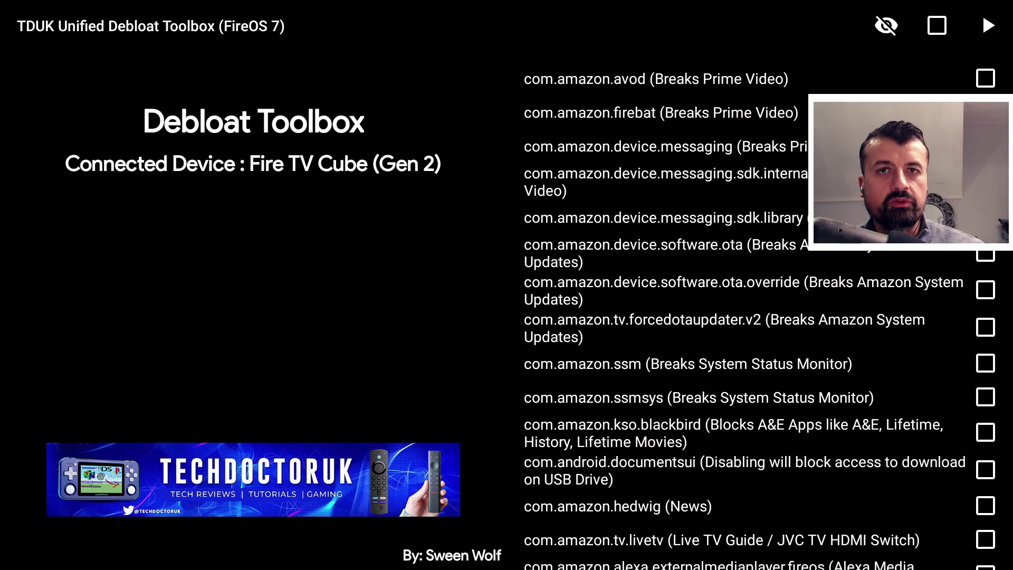
# Step: Browse past the cardinal and WiFi Locker entries and tick com.amazon.imdb.tv.android.app (IMDB App stub)
pyautogui.press('Down')
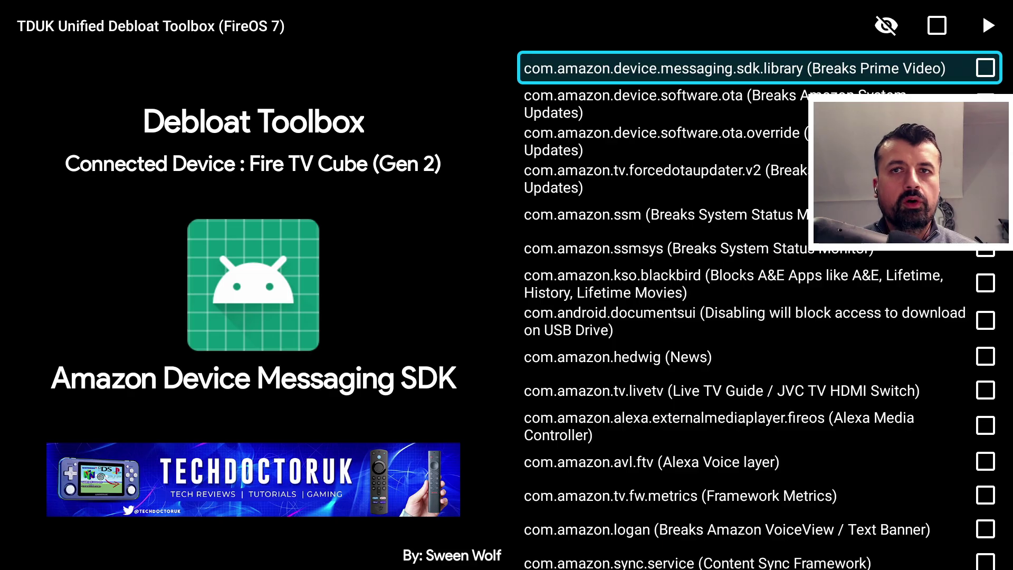
pyautogui.press('Down')
pyautogui.press('Down')
pyautogui.press('Down')
pyautogui.press('Down')
pyautogui.press('Down')
pyautogui.press('Down')
pyautogui.press('Down')
pyautogui.press('Down')
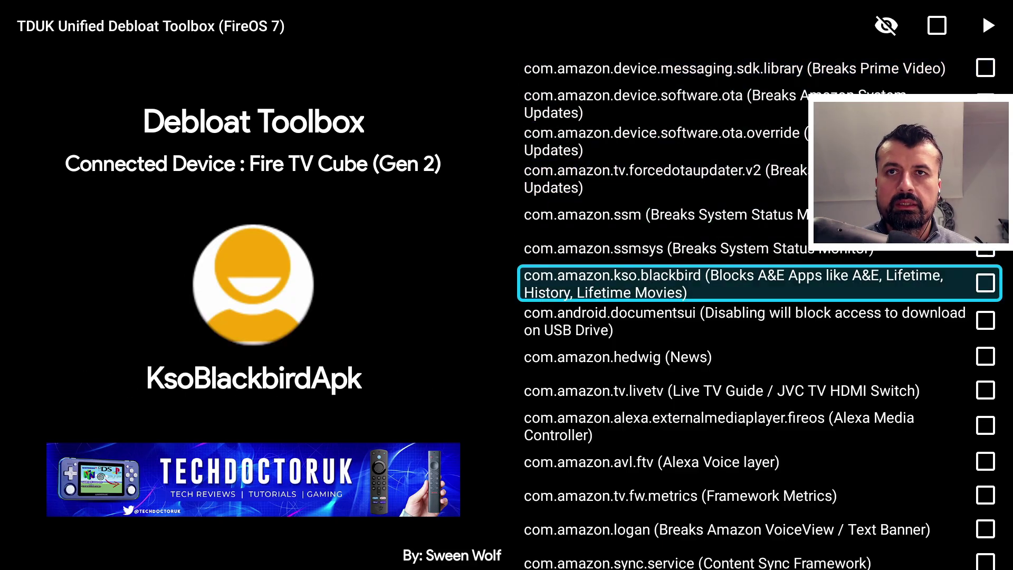
pyautogui.press('Down')
pyautogui.press('Down')
pyautogui.press('Down')
pyautogui.press('Down')
pyautogui.press('Down')
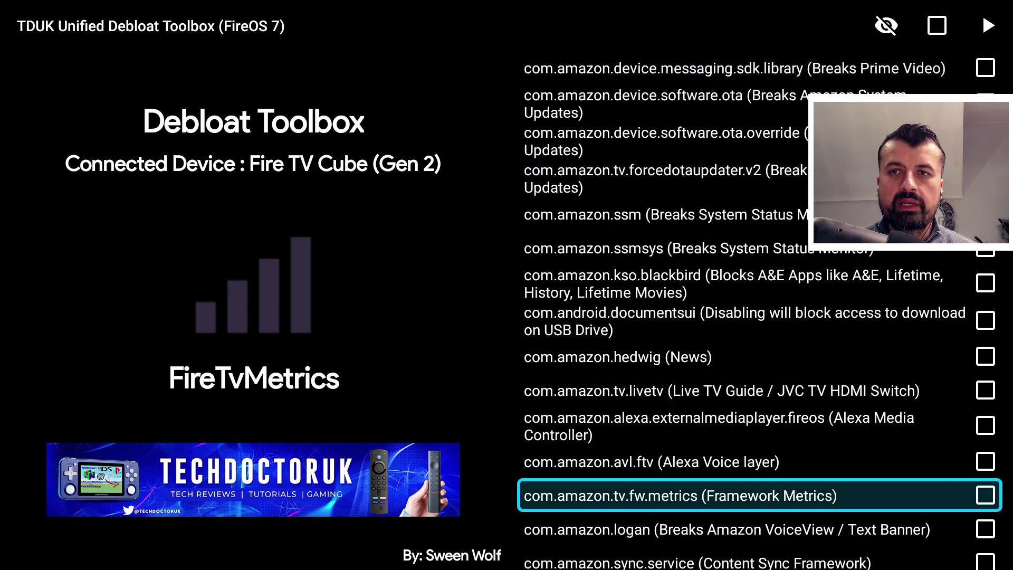
pyautogui.press('Down')
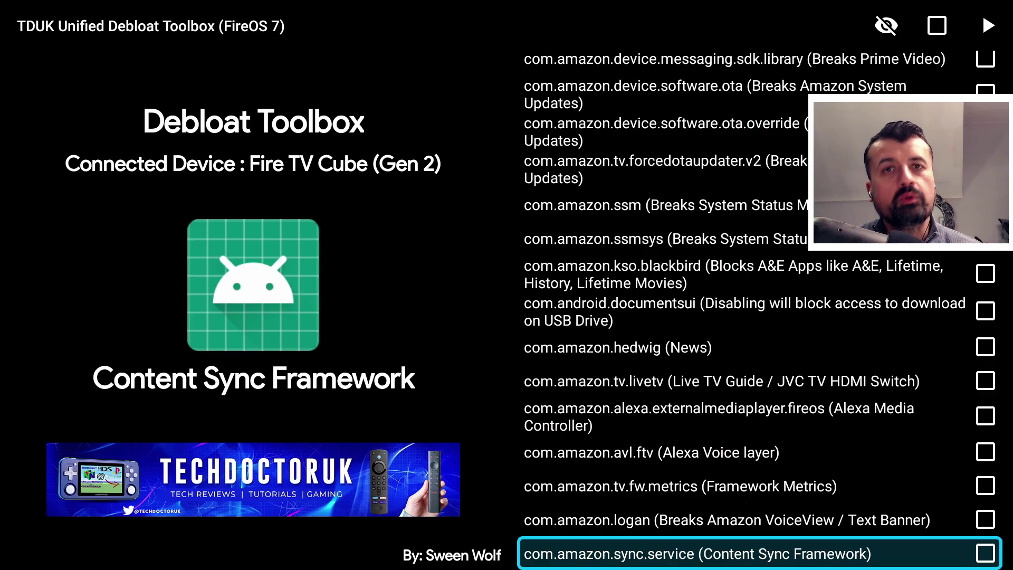
pyautogui.press('Down')
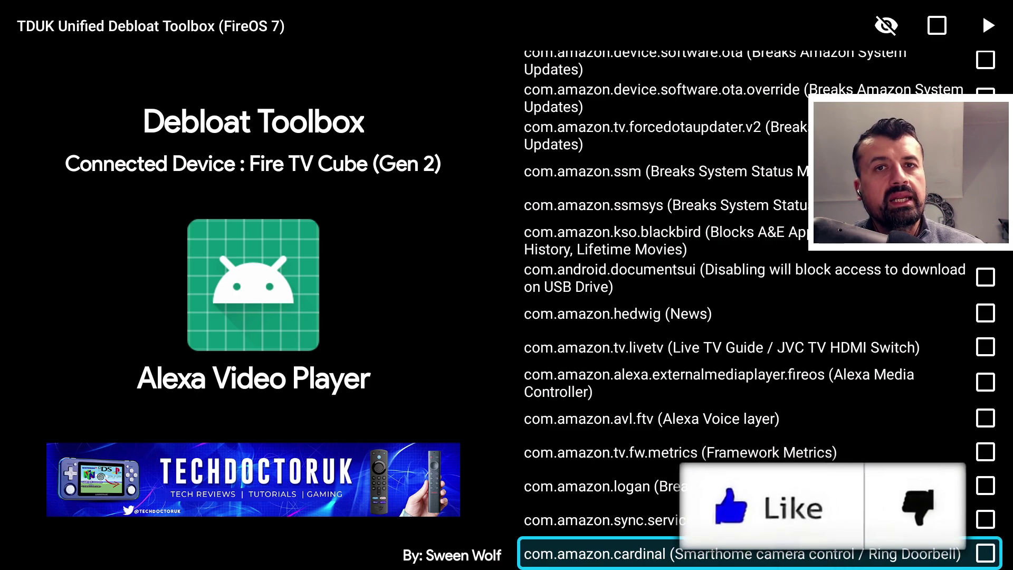
pyautogui.press('Up')
pyautogui.press('Up')
pyautogui.press('Up')
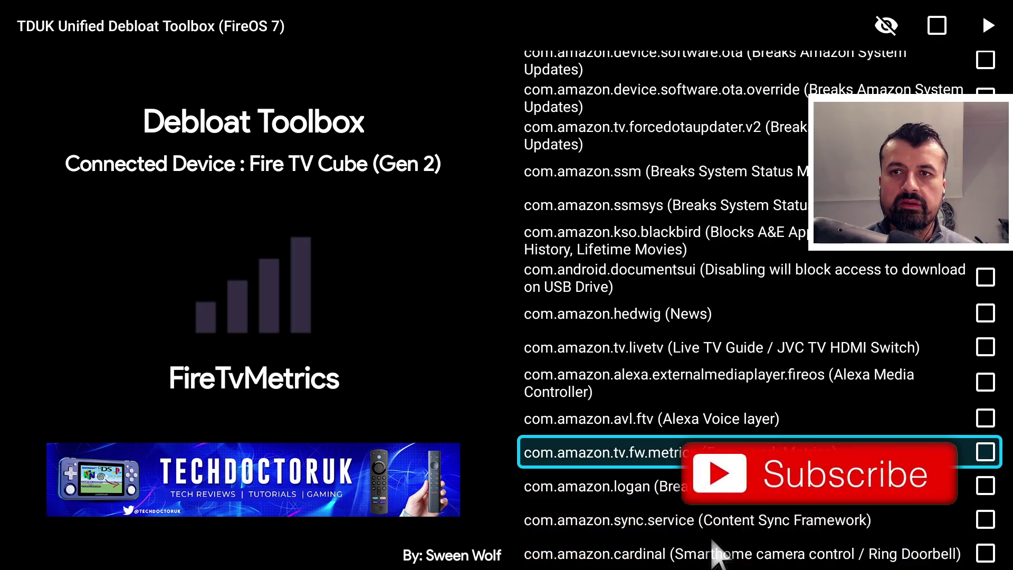
pyautogui.press('Down')
pyautogui.press('Down')
pyautogui.press('Down')
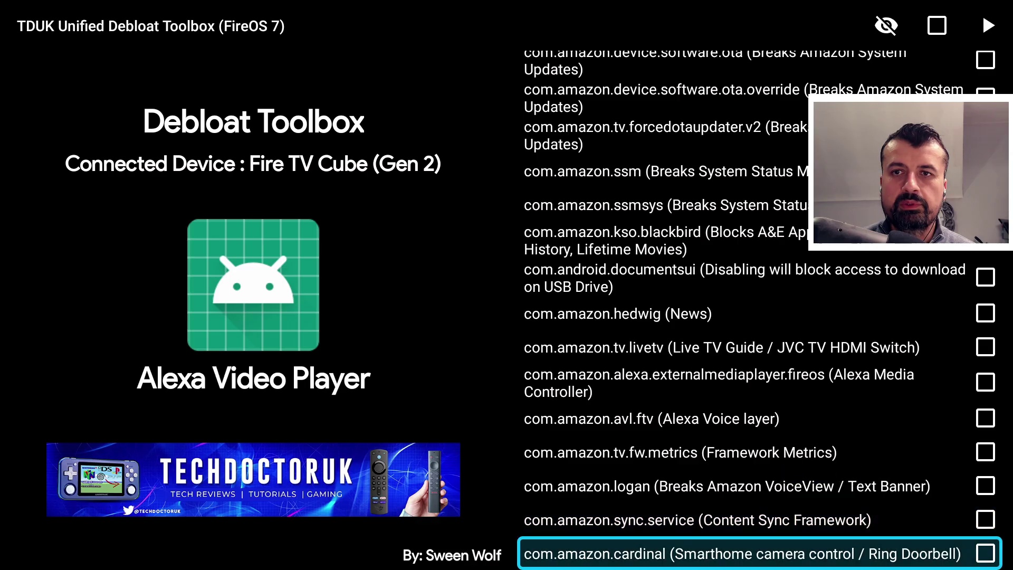
pyautogui.press('Down')
pyautogui.press('Down')
pyautogui.press('Down')
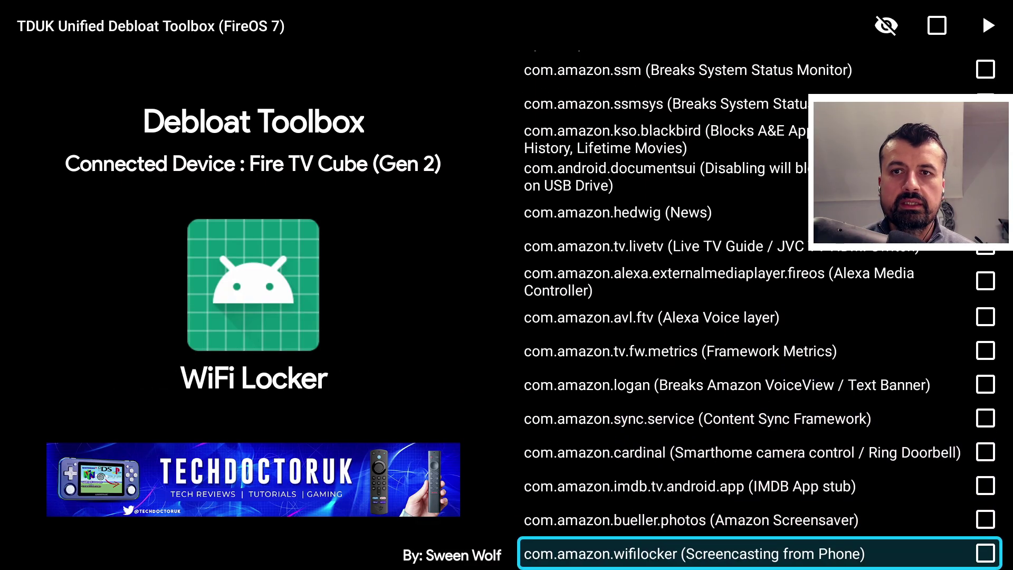
pyautogui.press('Up')
pyautogui.press('Up')
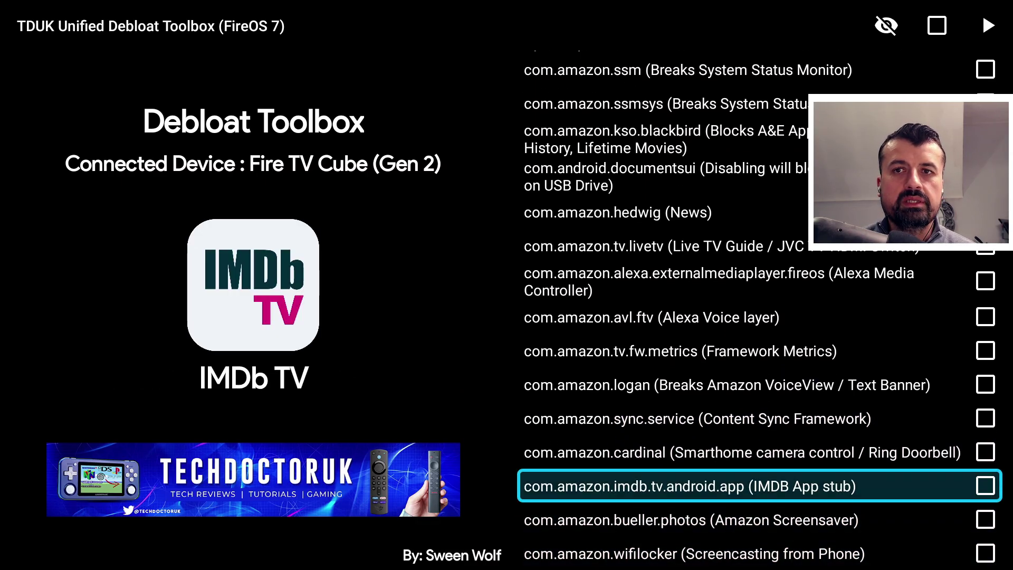
pyautogui.press('Return')
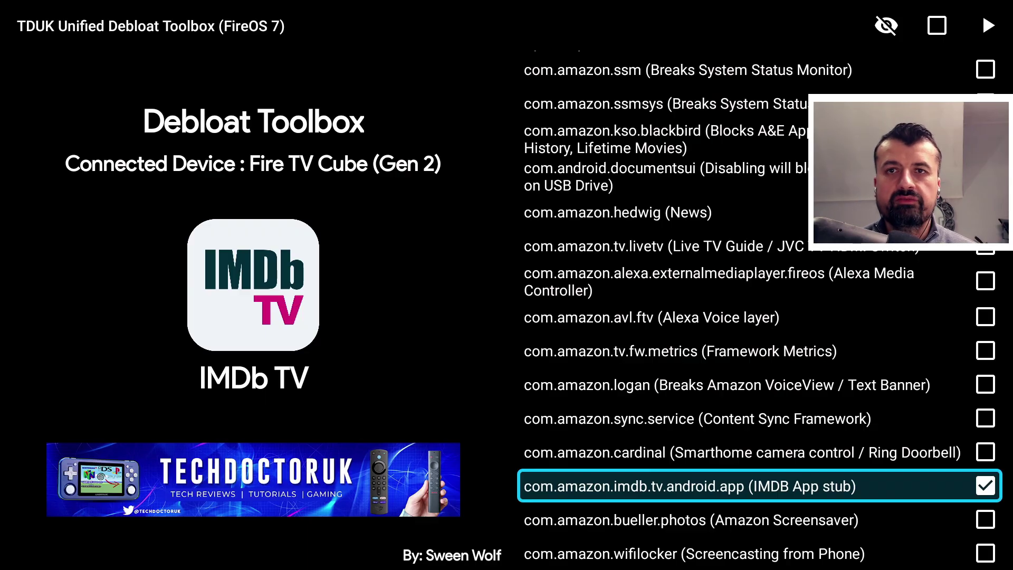
# Step: Run the disable job on the ticked IMDB App stub package
pyautogui.press('Right')
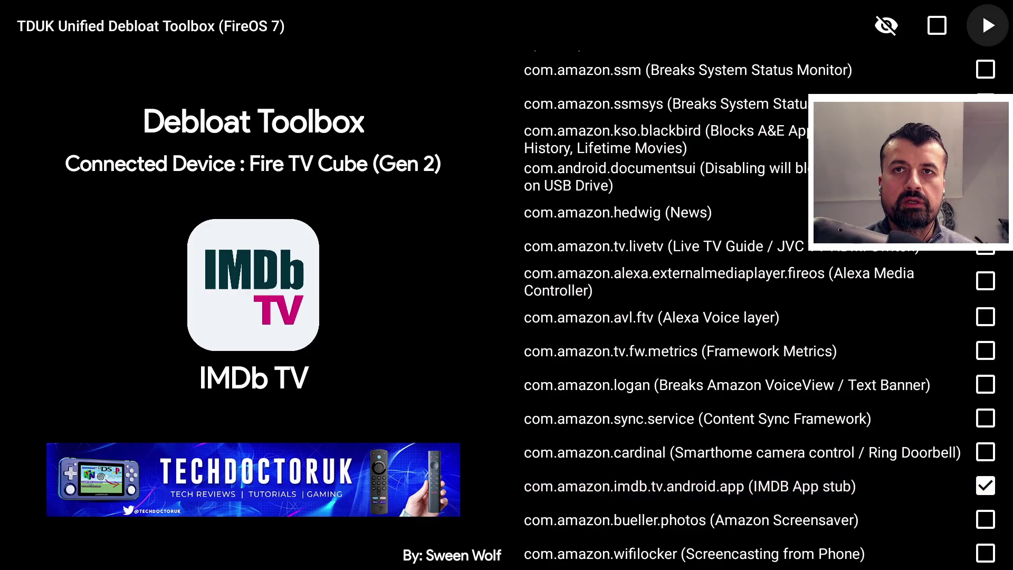
pyautogui.press('Left')
pyautogui.press('Right')
pyautogui.press('Left')
pyautogui.press('Left')
pyautogui.press('Right')
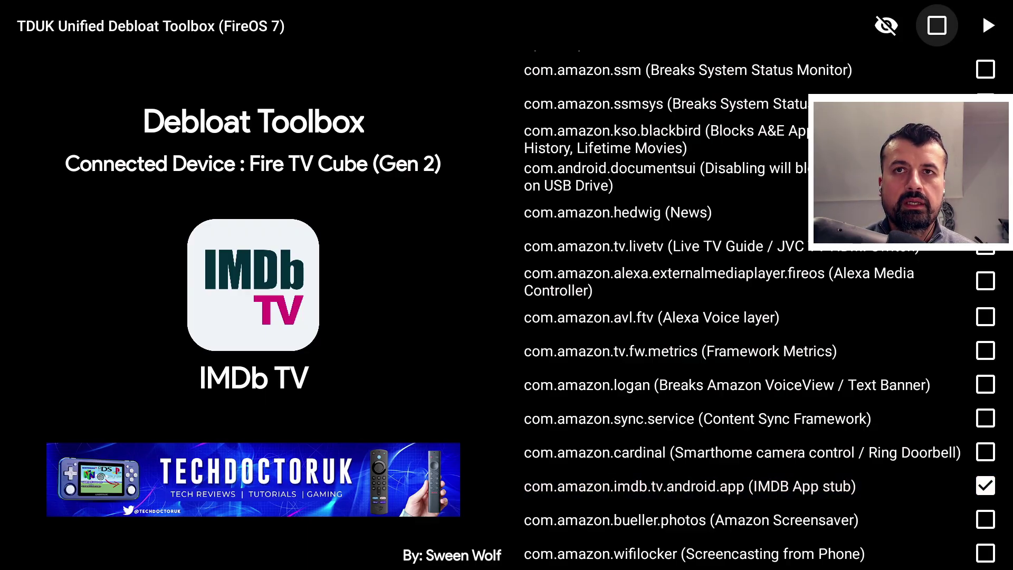
pyautogui.press('Right')
pyautogui.press('Return')
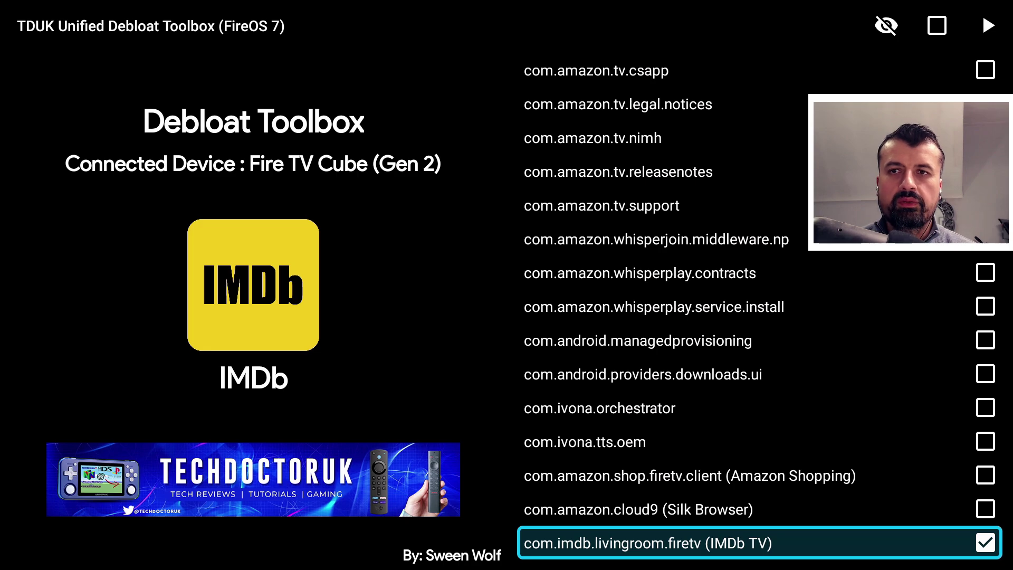
# Step: Tick Silk Browser and run the disable job again alongside IMDb TV
pyautogui.press('Up')
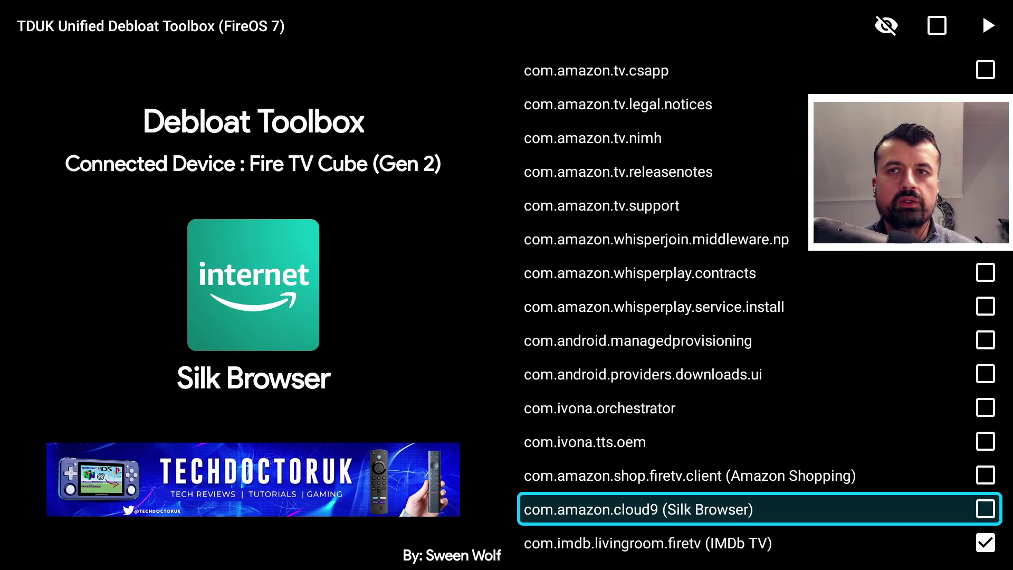
pyautogui.press('Up')
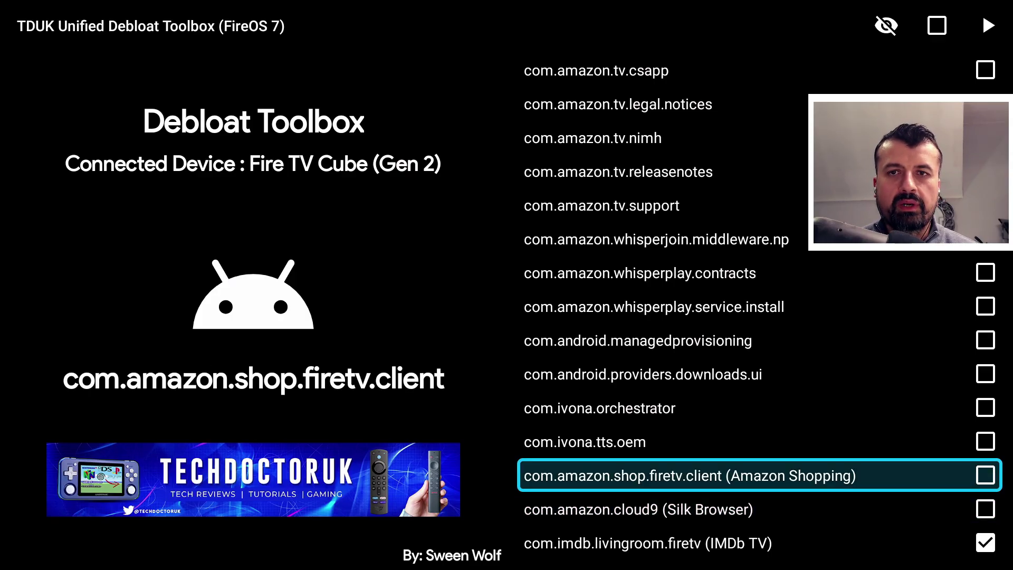
pyautogui.press('Down')
pyautogui.press('Return')
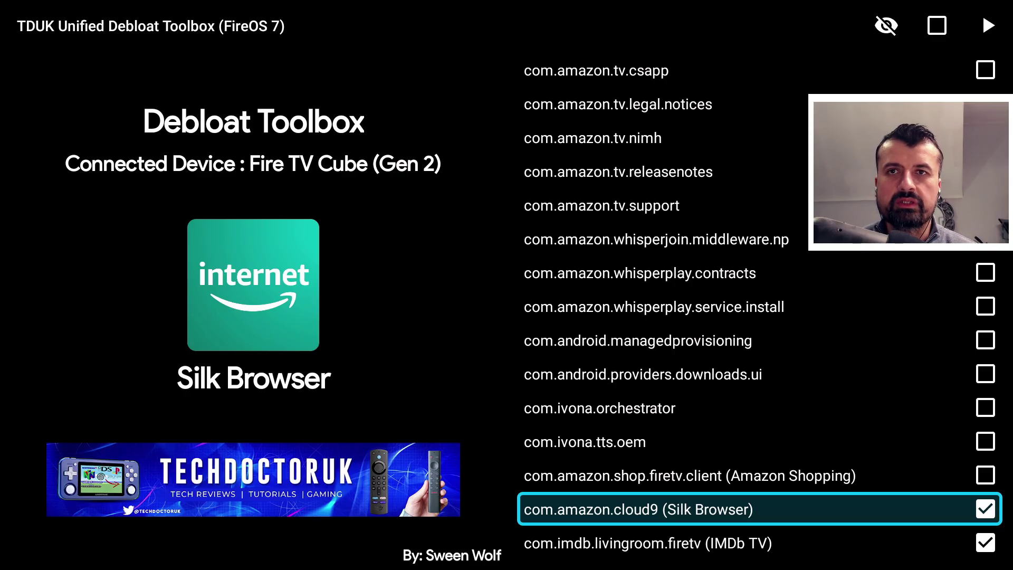
pyautogui.press('Right')
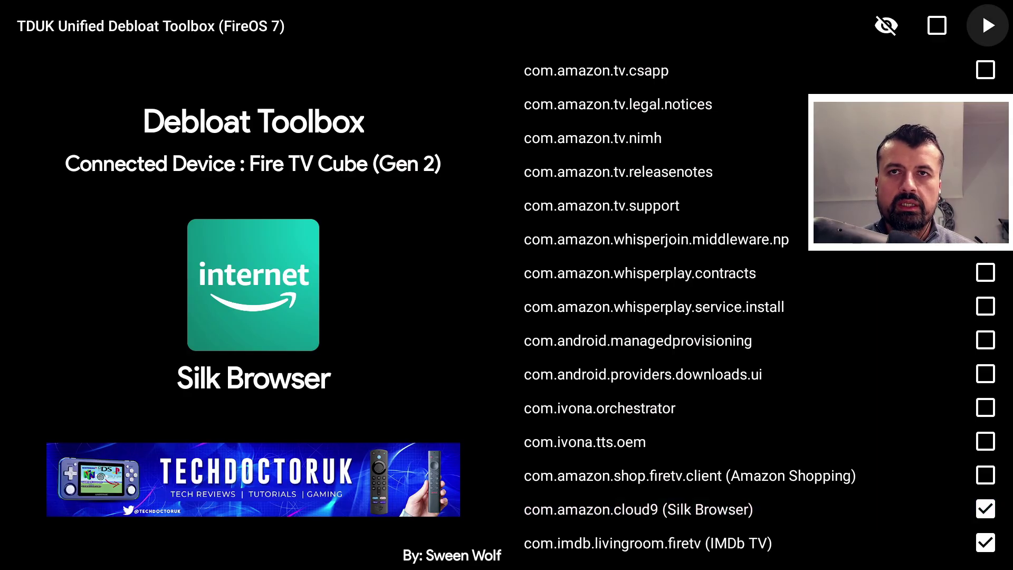
pyautogui.press('Return')
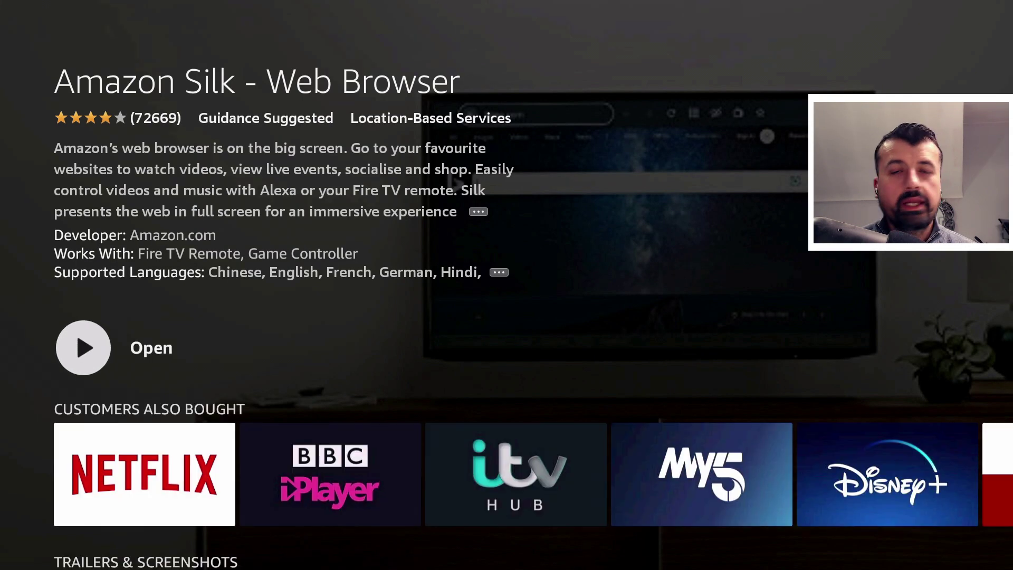
# Step: Try launching Amazon Silk from its store page via Open
pyautogui.press('Return')
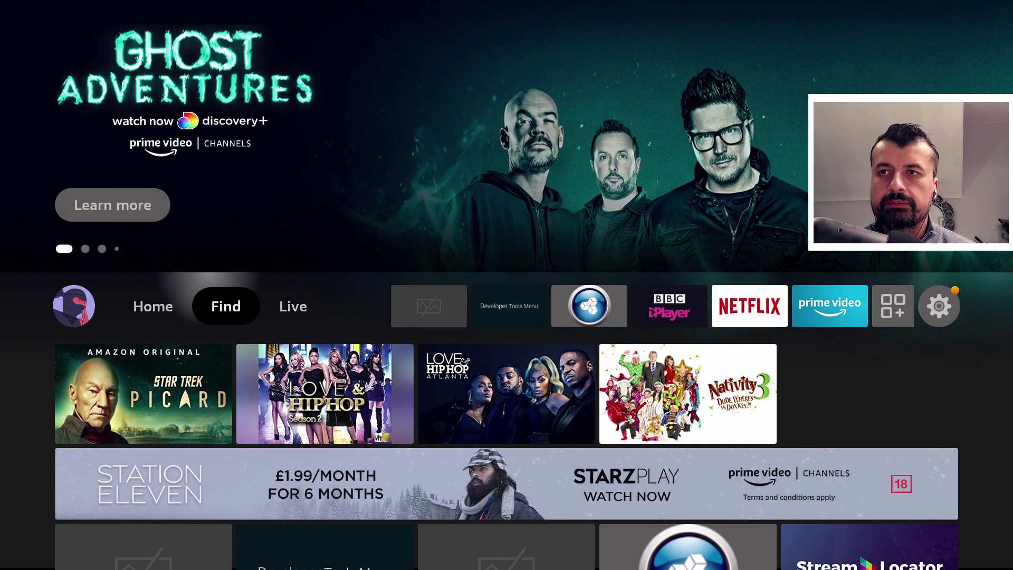
# Step: Reopen the Debloat Toolbox and untick com.amazon.cloud9 (Silk Browser) so it stays enabled
pyautogui.press('Right')
pyautogui.press('Right')
pyautogui.press('Return')
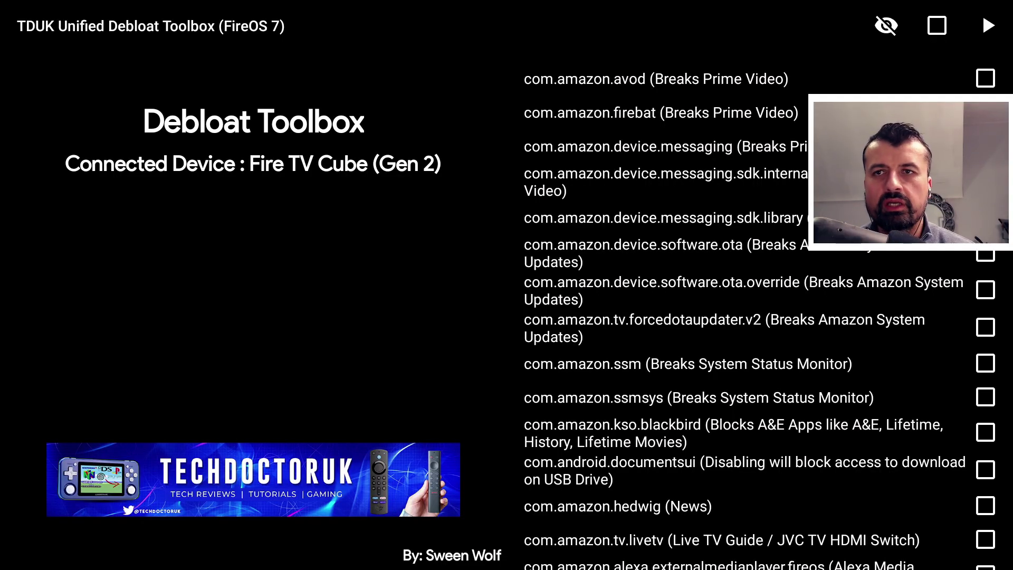
pyautogui.press('Down')
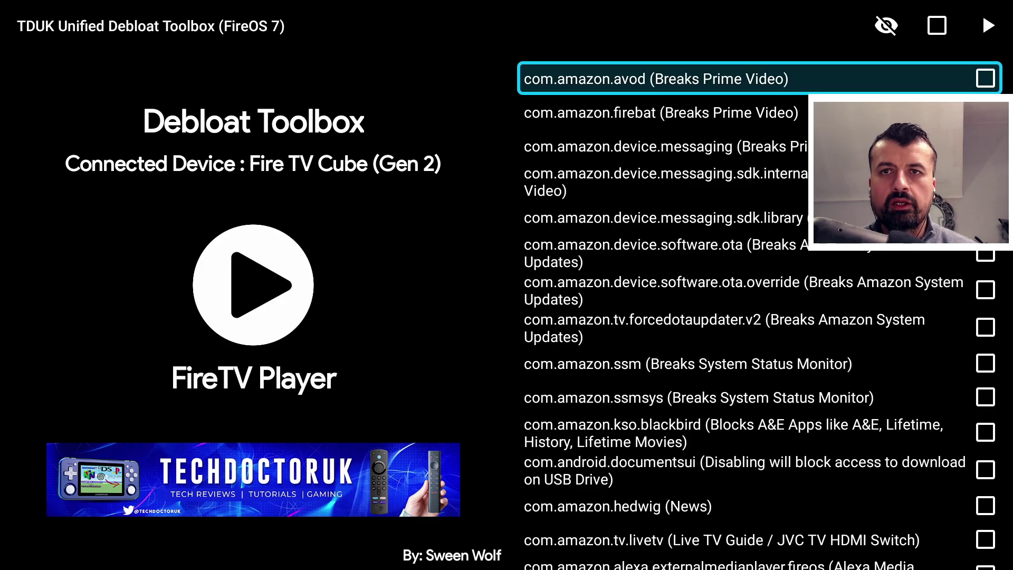
pyautogui.press('Down')
pyautogui.press('Down')
pyautogui.press('Down')
pyautogui.press('Down')
pyautogui.press('Down')
pyautogui.press('Down')
pyautogui.press('Down')
pyautogui.press('Down')
pyautogui.press('Down')
pyautogui.press('Down')
pyautogui.press('Down')
pyautogui.press('Down')
pyautogui.press('Down')
pyautogui.press('Down')
pyautogui.press('Down')
pyautogui.press('Down')
pyautogui.press('Down')
pyautogui.press('Down')
pyautogui.press('Down')
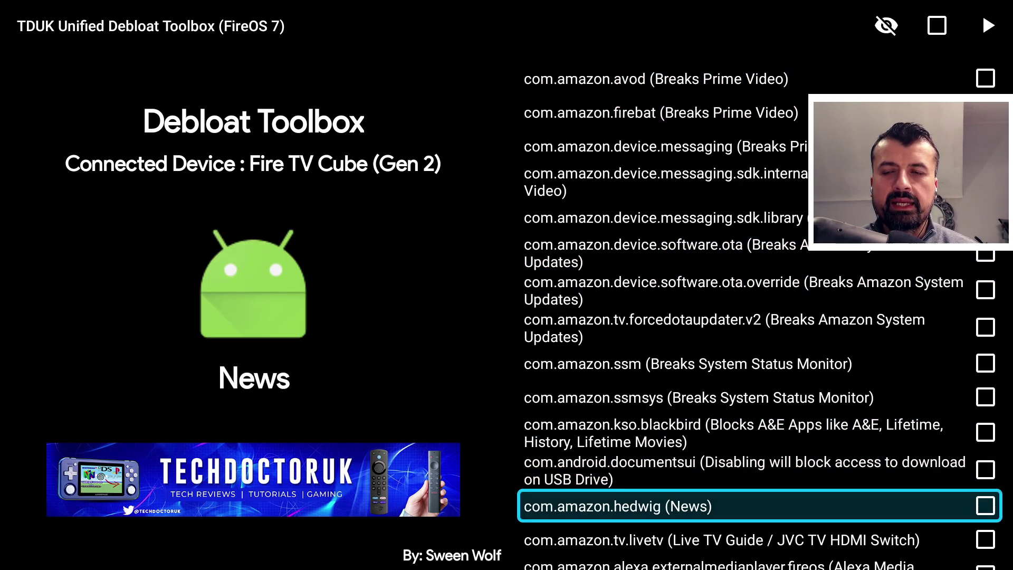
pyautogui.press('Down')
pyautogui.press('Down')
pyautogui.press('Down')
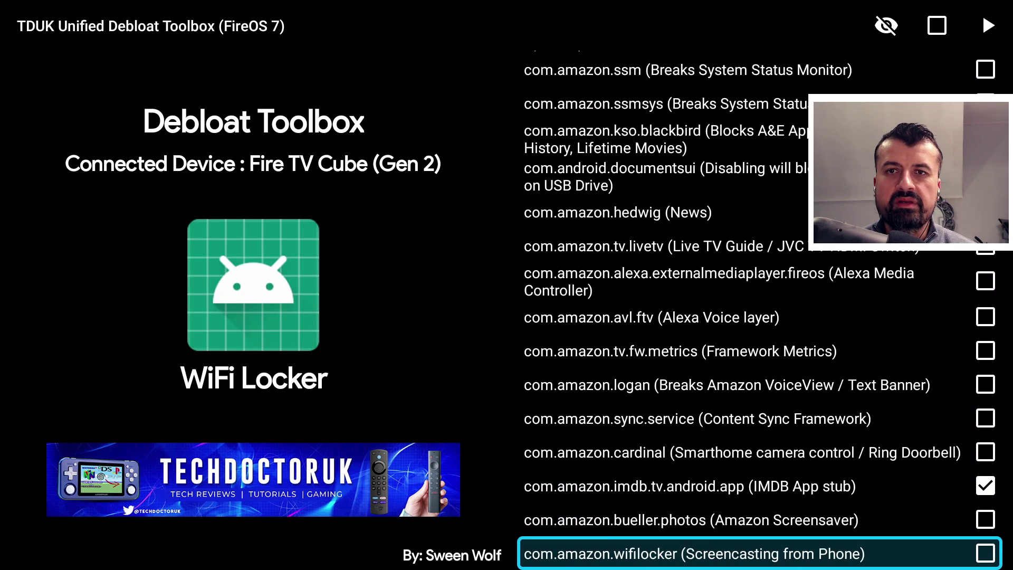
pyautogui.press('Up')
pyautogui.press('Up')
pyautogui.press('Down')
pyautogui.press('Down')
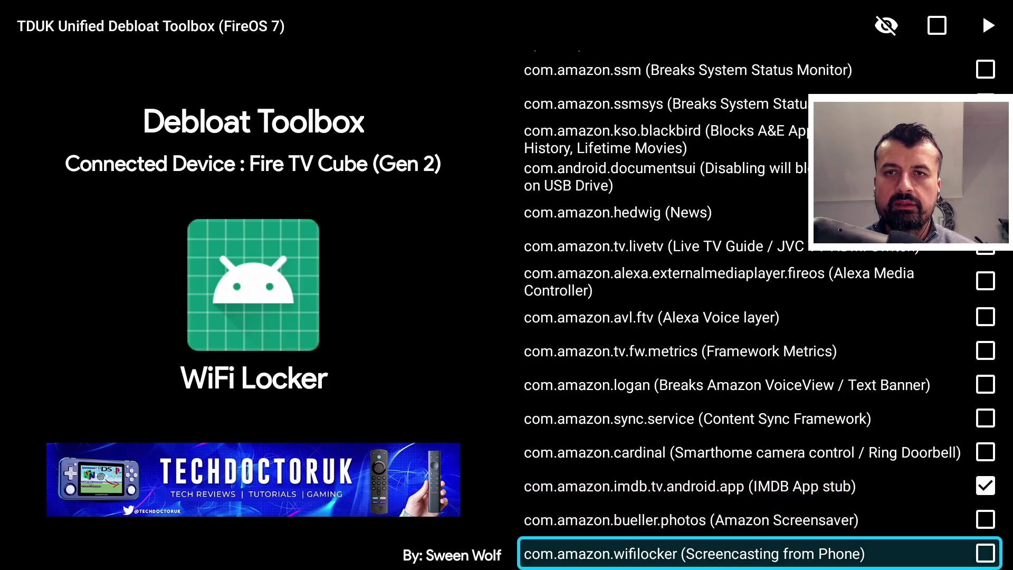
pyautogui.press('Down')
pyautogui.press('Down')
pyautogui.press('Down')
pyautogui.press('Down')
pyautogui.press('Down')
pyautogui.press('Down')
pyautogui.press('Down')
pyautogui.press('Down')
pyautogui.press('Down')
pyautogui.press('Down')
pyautogui.press('Down')
pyautogui.press('Down')
pyautogui.press('Down')
pyautogui.press('Down')
pyautogui.press('Down')
pyautogui.press('Down')
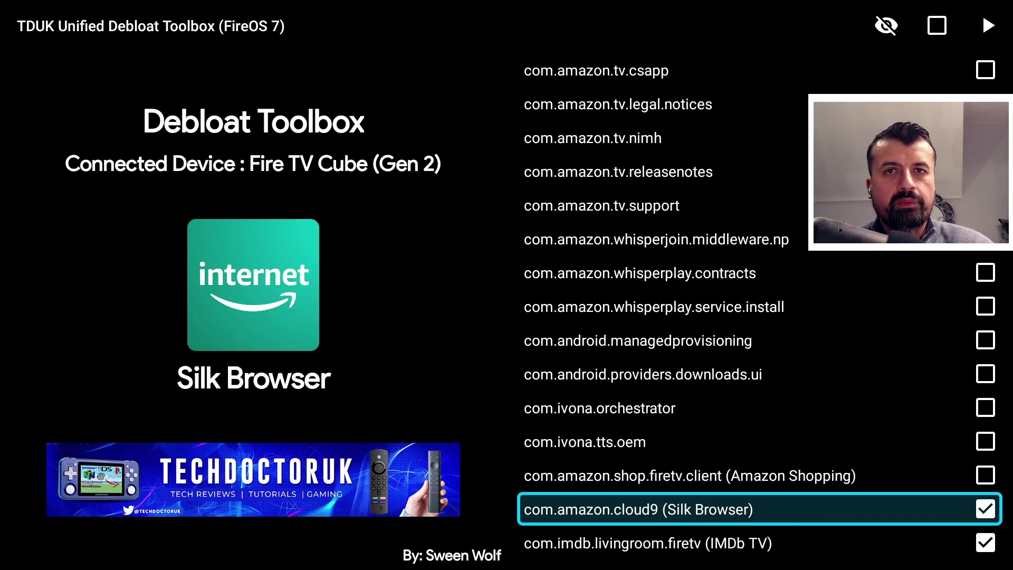
pyautogui.press('Return')
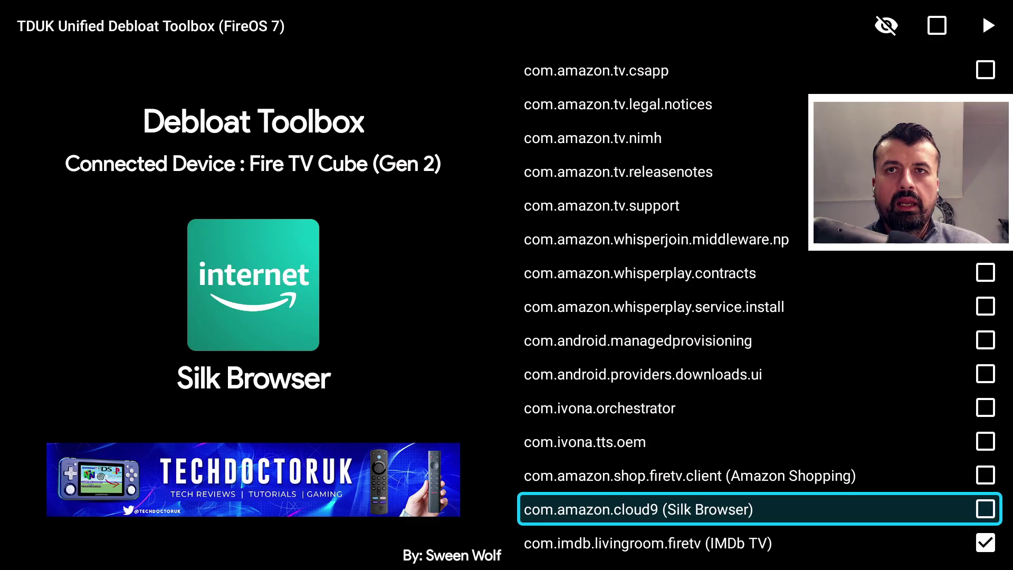
# Step: Apply the disables to the remaining ticked packages
pyautogui.press('Right')
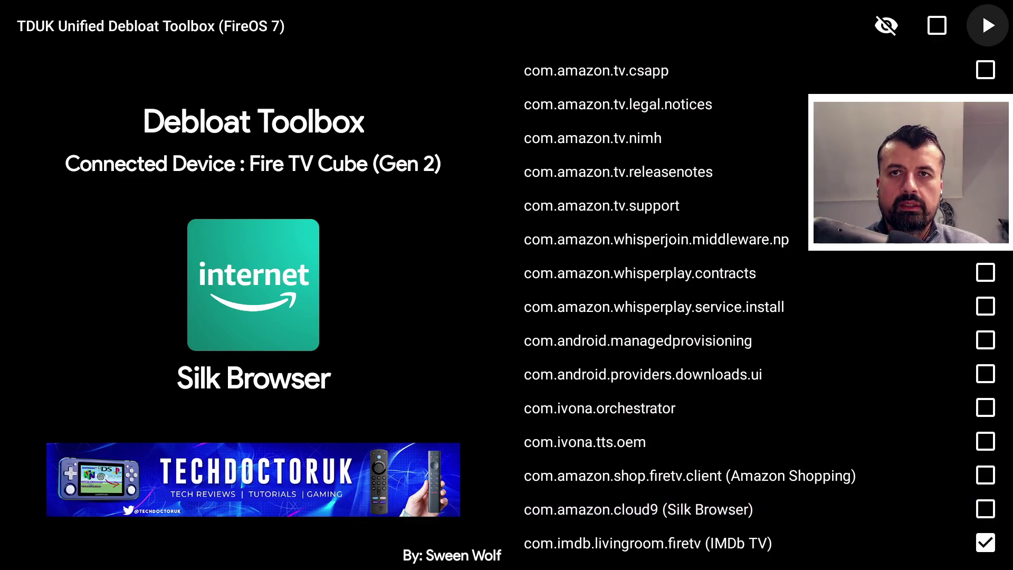
pyautogui.press('Return')
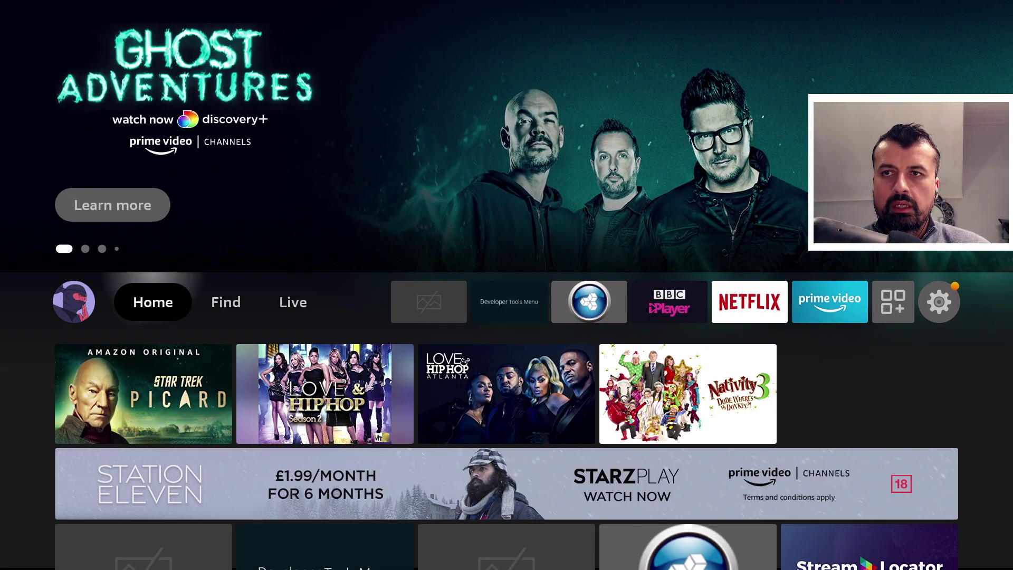
pyautogui.press('Down')
pyautogui.press('Down')
pyautogui.press('Down')
pyautogui.press('Down')
pyautogui.press('Down')
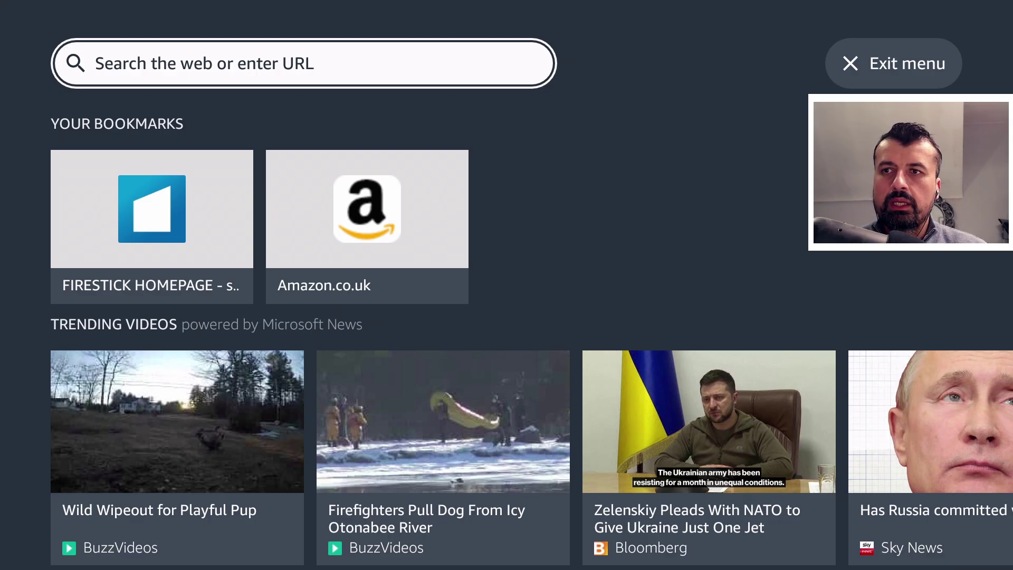
# Step: Leave Silk Browser with Home and go back to the Debloat Toolbox list
pyautogui.press('Home')
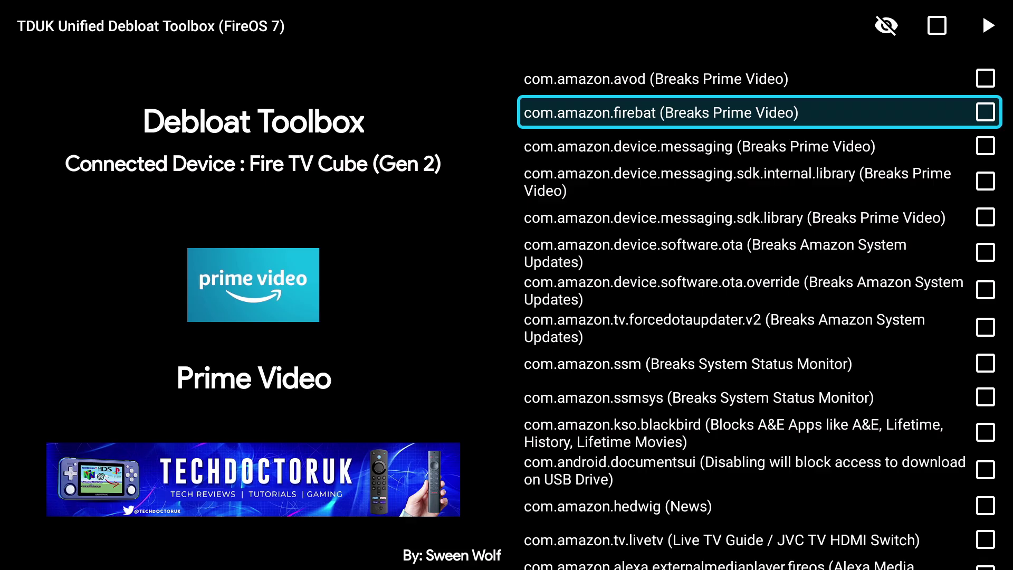
# Step: Tick then untick com.amazon.avod, com.amazon.firebat and com.amazon.device.messaging, leaving them enabled
pyautogui.press('Up')
pyautogui.press('Return')
pyautogui.press('Down')
pyautogui.press('Return')
pyautogui.press('Down')
pyautogui.press('Return')
pyautogui.press('Up')
pyautogui.press('Up')
pyautogui.press('Return')
pyautogui.press('Down')
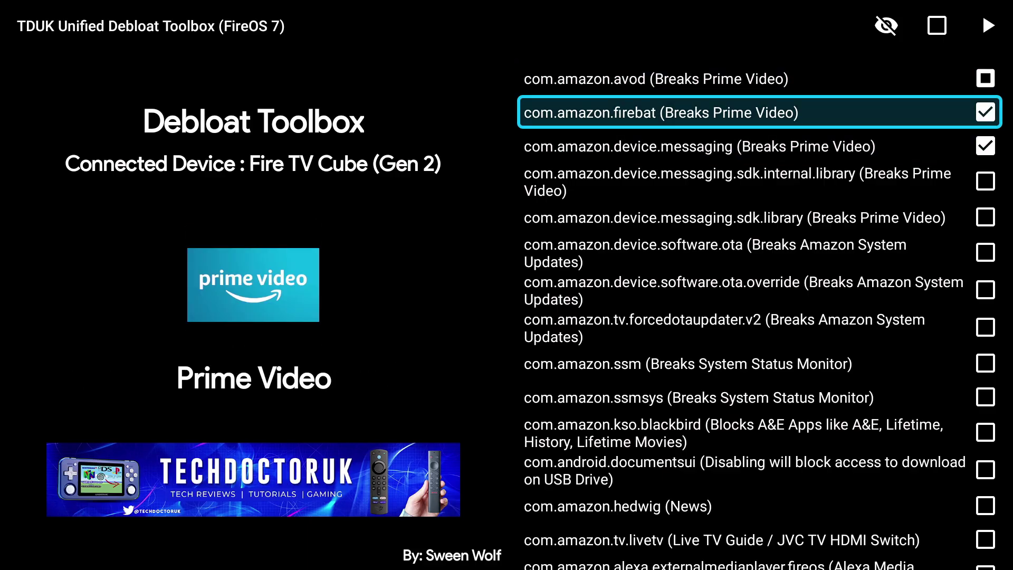
pyautogui.press('Return')
# Step: Tick software.ota, ota.override and forcedotaupdater.v2 (Forced App Updater) and run the disable
pyautogui.press('Down')
pyautogui.press('Return')
pyautogui.press('Down')
pyautogui.press('Down')
pyautogui.press('Down')
pyautogui.press('Down')
pyautogui.press('Up')
pyautogui.press('Down')
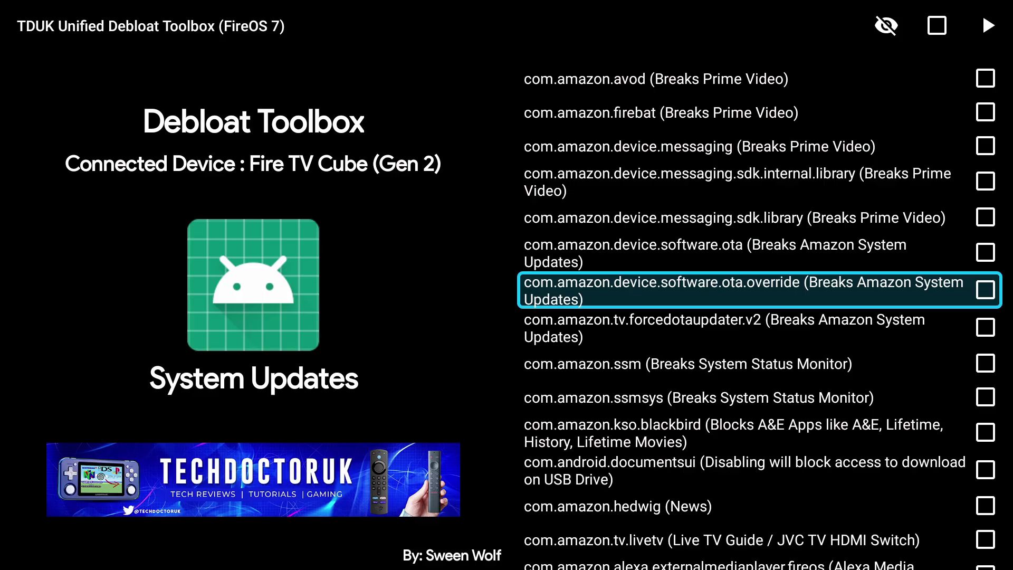
pyautogui.press('Up')
pyautogui.press('Up')
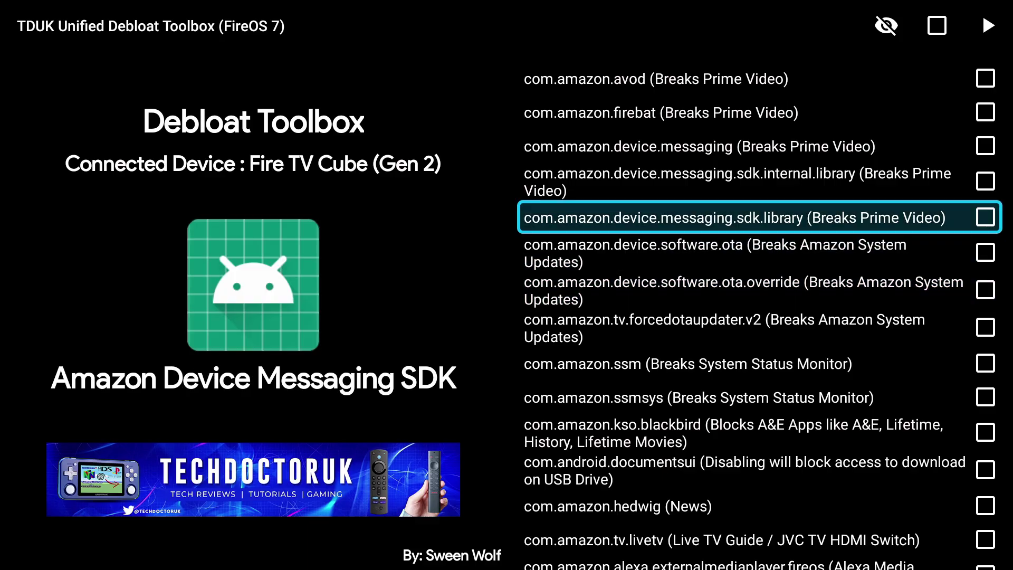
pyautogui.press('Down')
pyautogui.press('Down')
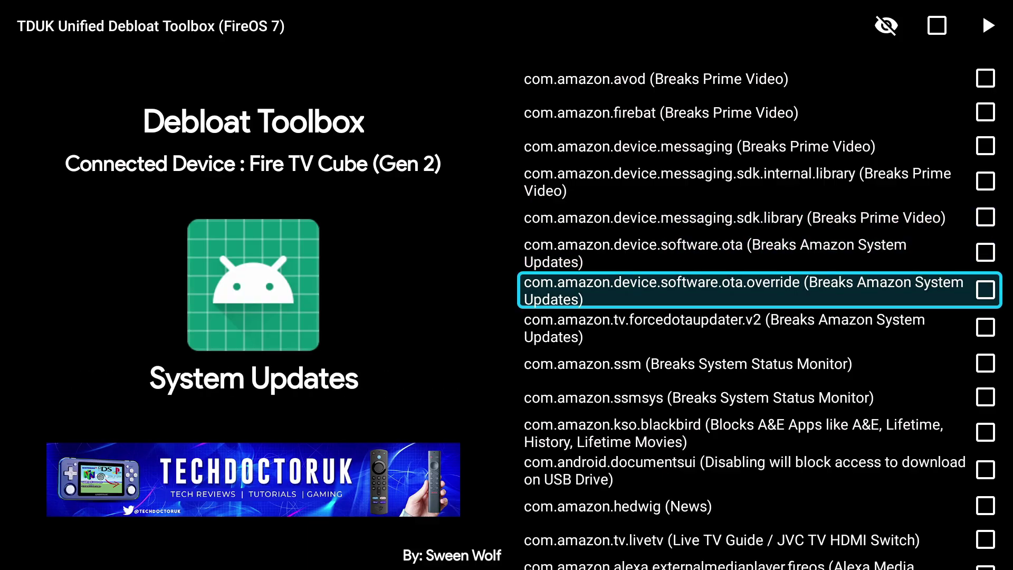
pyautogui.press('Up')
pyautogui.press('Return')
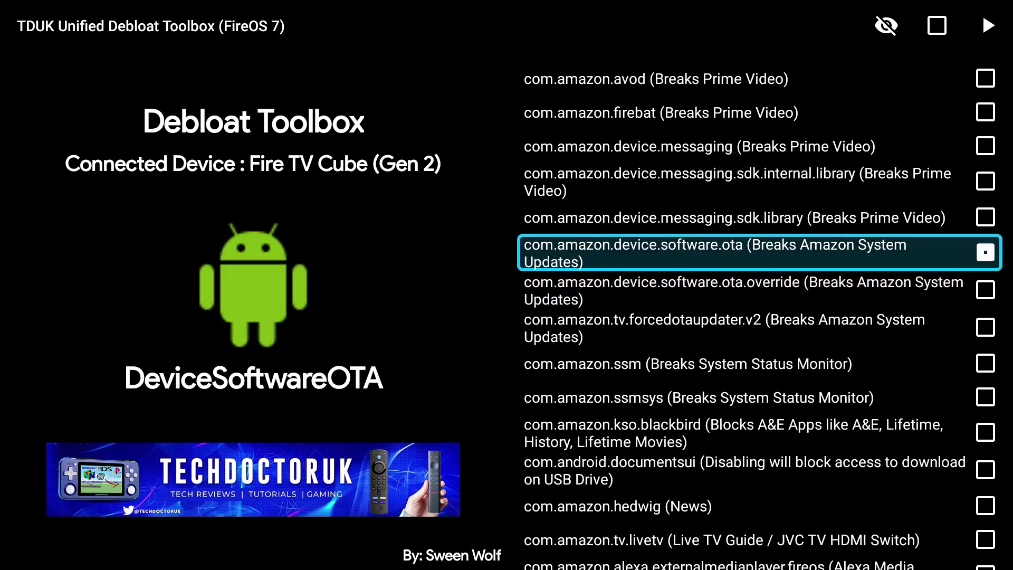
pyautogui.press('Down')
pyautogui.press('Return')
pyautogui.press('Down')
pyautogui.press('Return')
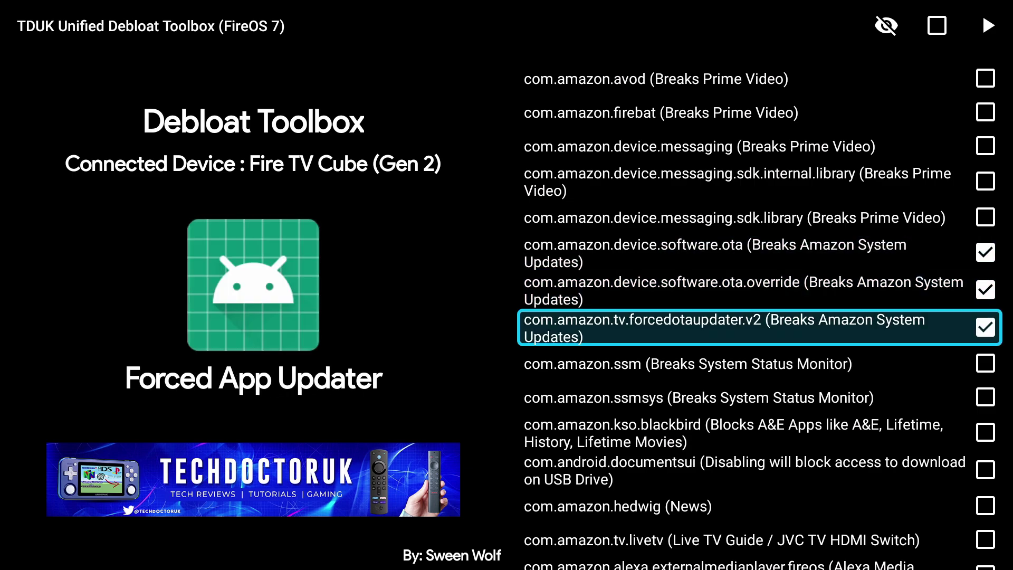
pyautogui.press('Right')
pyautogui.press('Return')
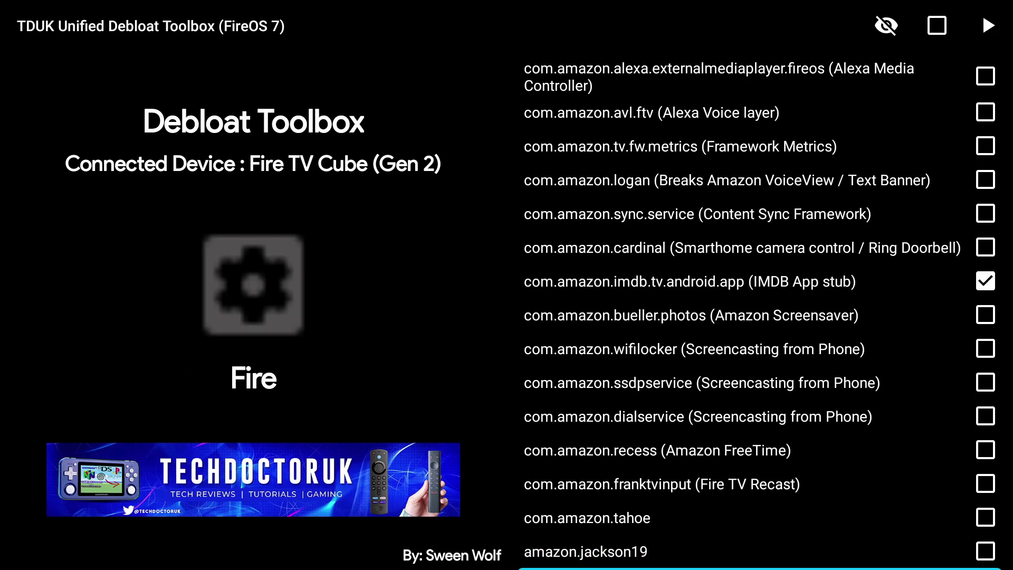
# Step: Tick every package in the list with the select-all button
pyautogui.press('Down')
pyautogui.press('Up')
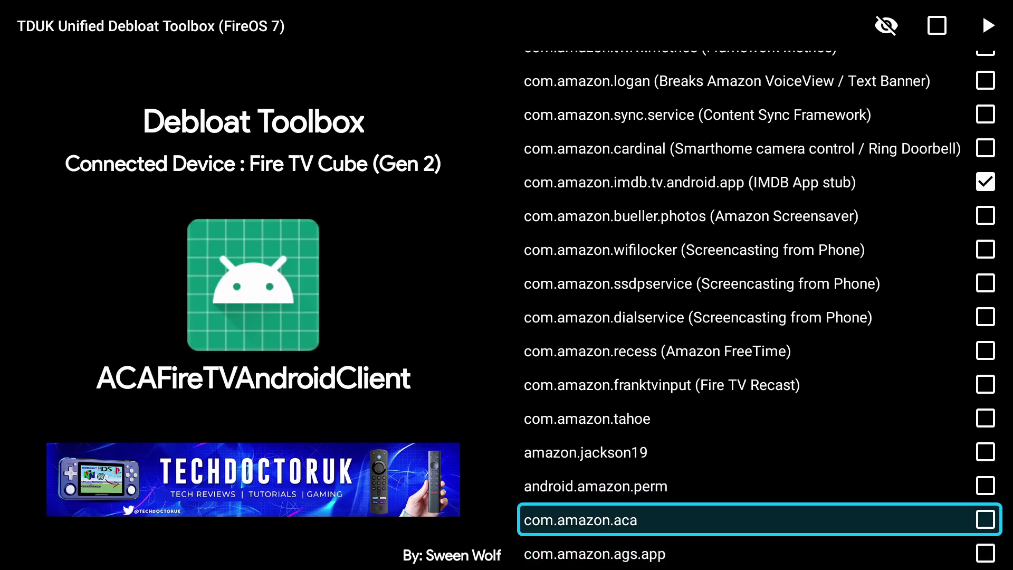
pyautogui.press('Up')
pyautogui.press('Up')
pyautogui.press('Up')
pyautogui.press('Up')
pyautogui.press('Up')
pyautogui.press('Up')
pyautogui.press('Up')
pyautogui.press('Up')
pyautogui.press('Up')
pyautogui.press('Up')
pyautogui.press('Up')
pyautogui.press('Up')
pyautogui.press('Up')
pyautogui.press('Up')
pyautogui.press('Up')
pyautogui.press('Up')
pyautogui.press('Up')
pyautogui.press('Up')
pyautogui.press('Up')
pyautogui.press('Up')
pyautogui.press('Up')
pyautogui.press('Up')
pyautogui.press('Up')
pyautogui.press('Up')
pyautogui.press('Up')
pyautogui.press('Up')
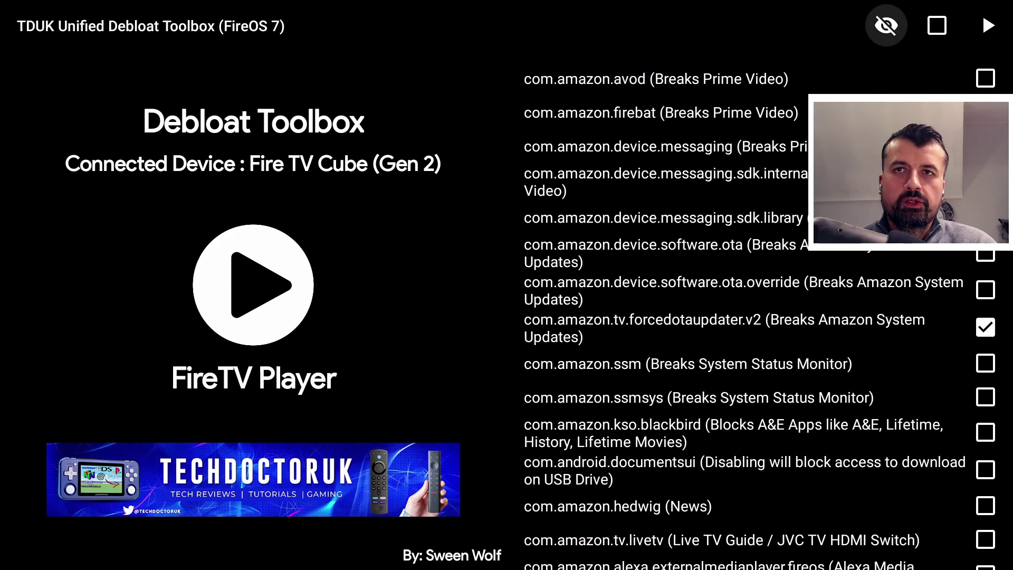
pyautogui.press('Right')
pyautogui.press('Return')
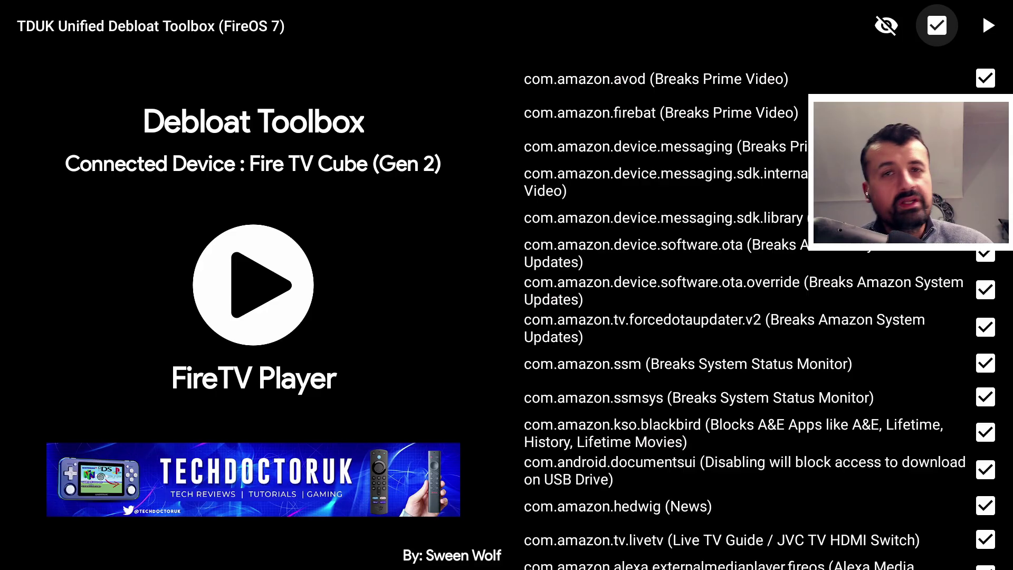
# Step: Clear every tick in the package list with the select-all button
pyautogui.press('Down')
pyautogui.press('Up')
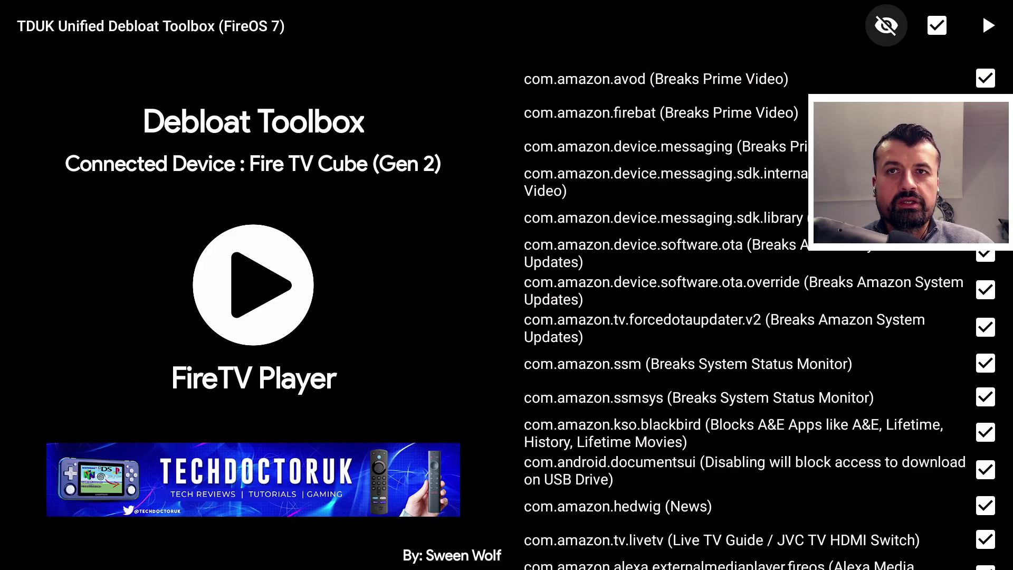
pyautogui.press('Right')
pyautogui.press('Right')
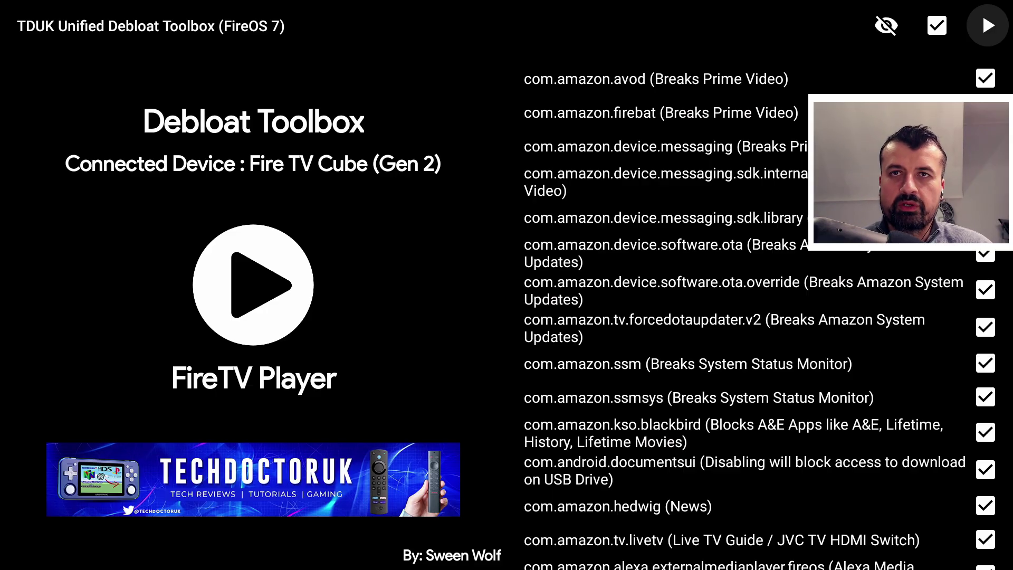
pyautogui.press('Left')
pyautogui.press('Return')
# Step: Turn on showing all system apps in the package list
pyautogui.press('Left')
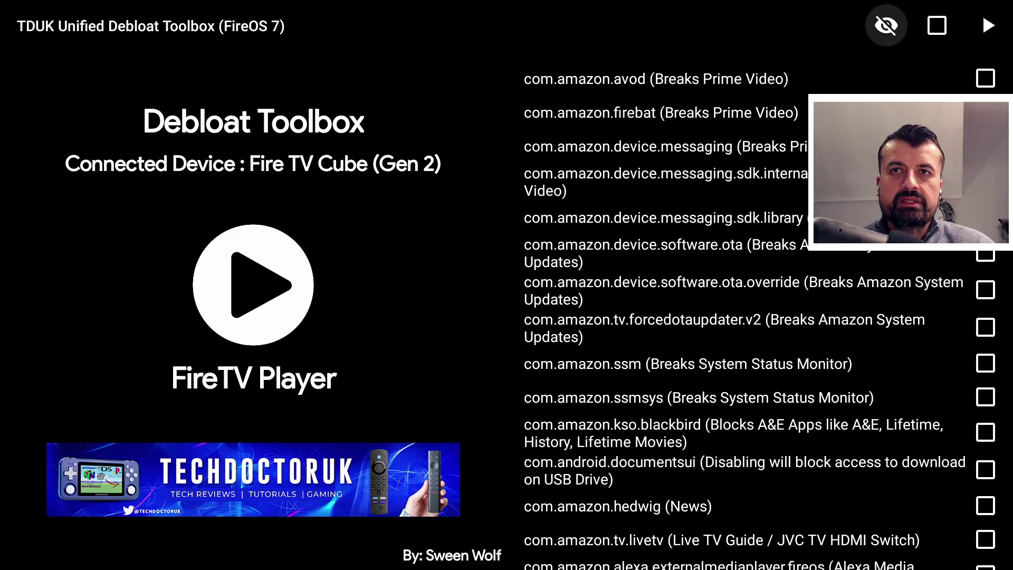
pyautogui.press('Right')
pyautogui.press('Left')
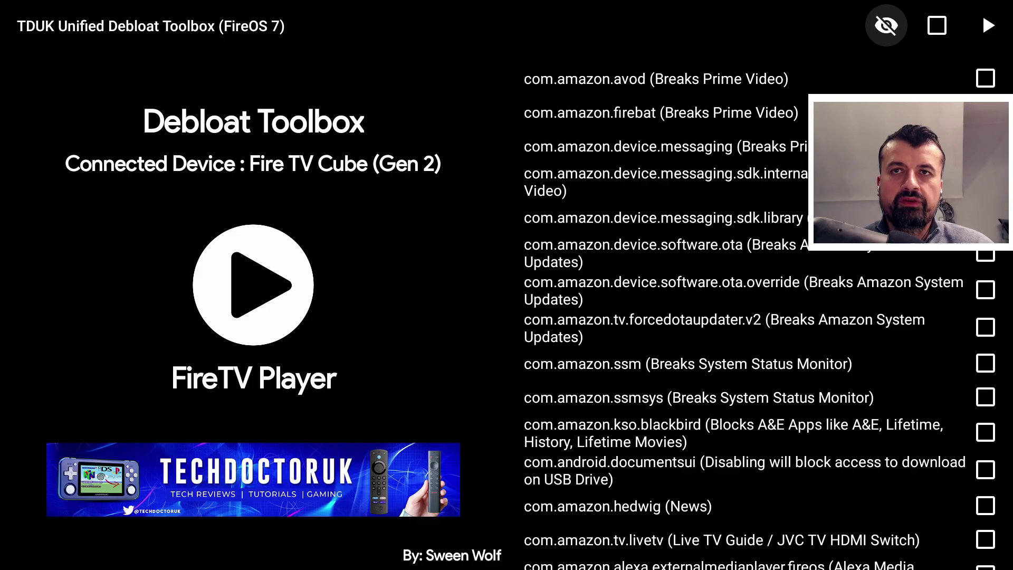
pyautogui.press('Return')
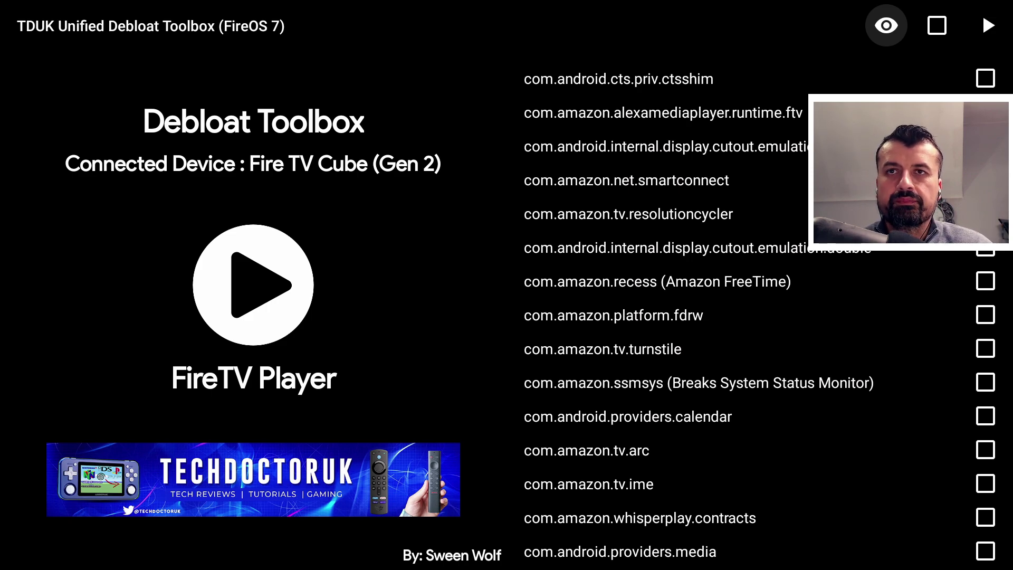
# Step: Hide the system apps and browse the curated list, from Forced App Updater to Amazon Device Messaging
pyautogui.press('Return')
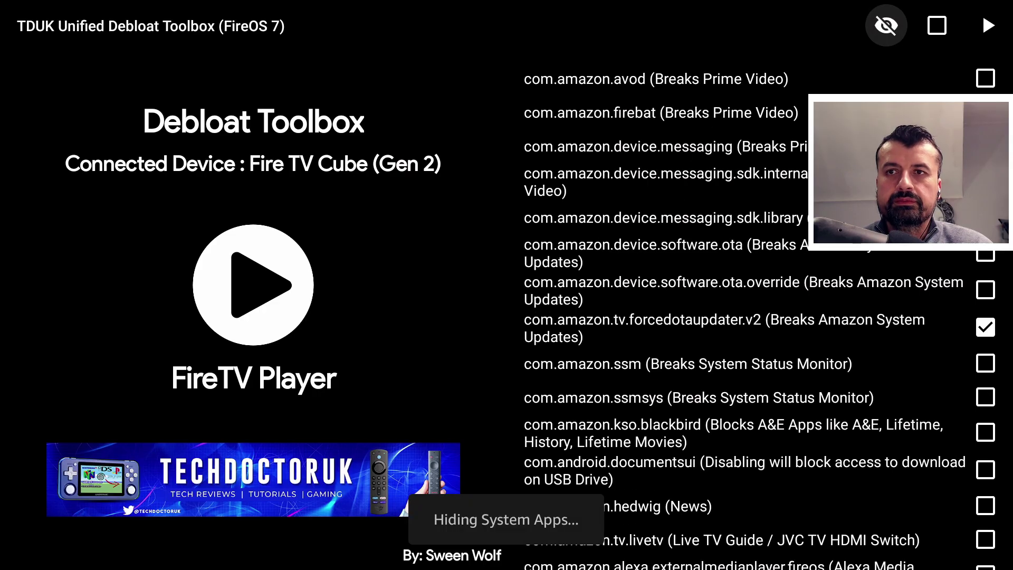
pyautogui.press('Down')
pyautogui.press('Down')
pyautogui.press('Down')
pyautogui.press('Down')
pyautogui.press('Down')
pyautogui.press('Down')
pyautogui.press('Down')
pyautogui.press('Down')
pyautogui.press('Down')
pyautogui.press('Down')
pyautogui.press('Down')
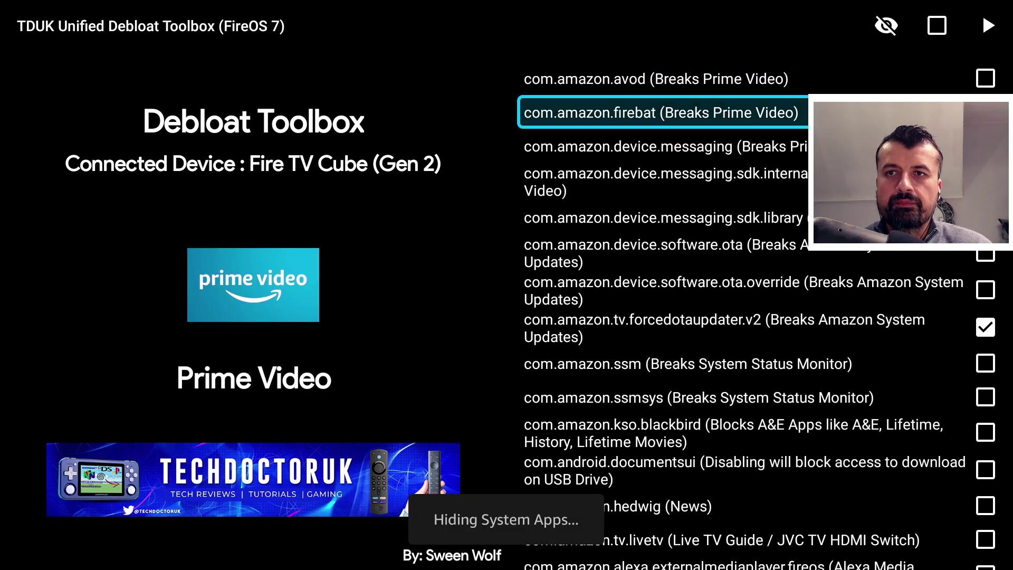
pyautogui.press('Down')
pyautogui.press('Down')
pyautogui.press('Down')
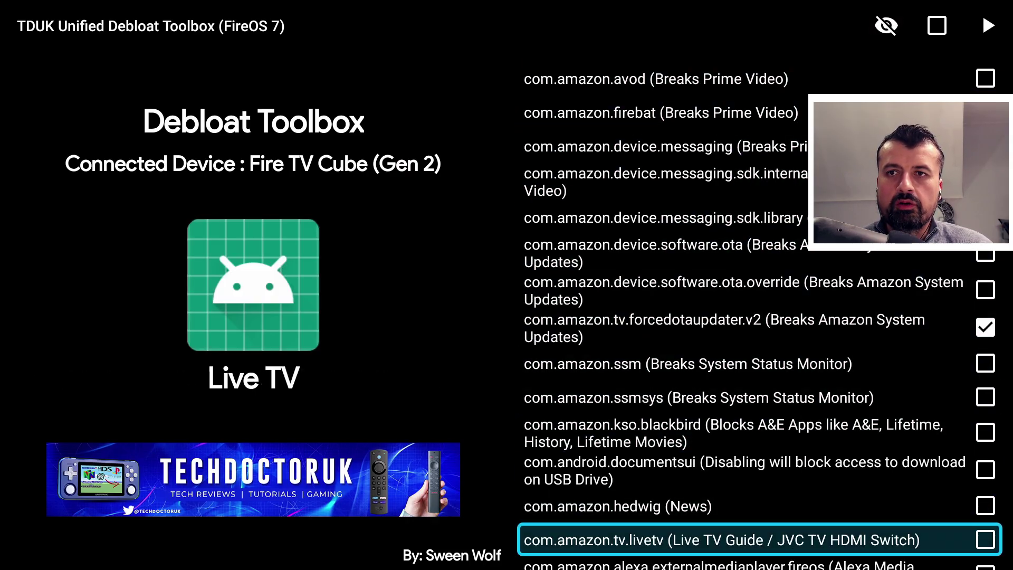
pyautogui.press('Up')
pyautogui.press('Up')
pyautogui.press('Up')
pyautogui.press('Up')
pyautogui.press('Up')
pyautogui.press('Up')
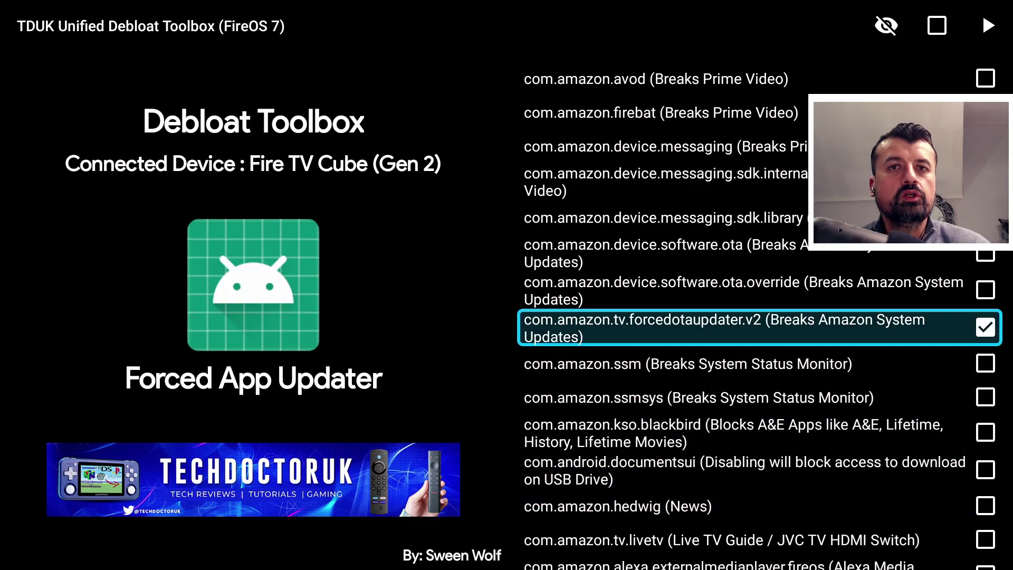
pyautogui.press('Down')
pyautogui.press('Up')
pyautogui.press('Up')
pyautogui.press('Up')
pyautogui.press('Up')
pyautogui.press('Up')
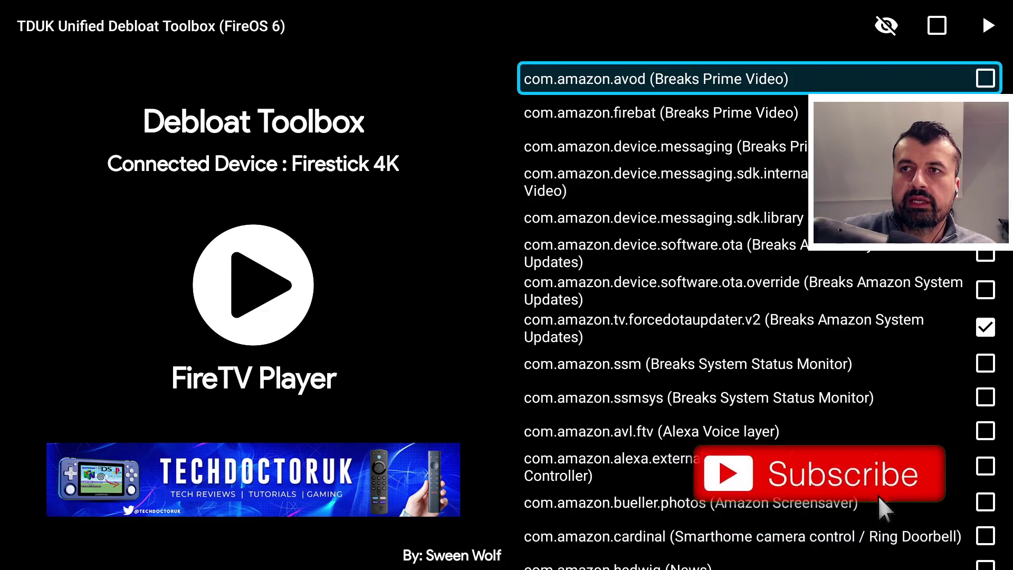
# Step: Move down the service list and tick com.amazon.cardinal, the Ring Doorbell service
pyautogui.press('Down')
pyautogui.press('Down')
pyautogui.press('Down')
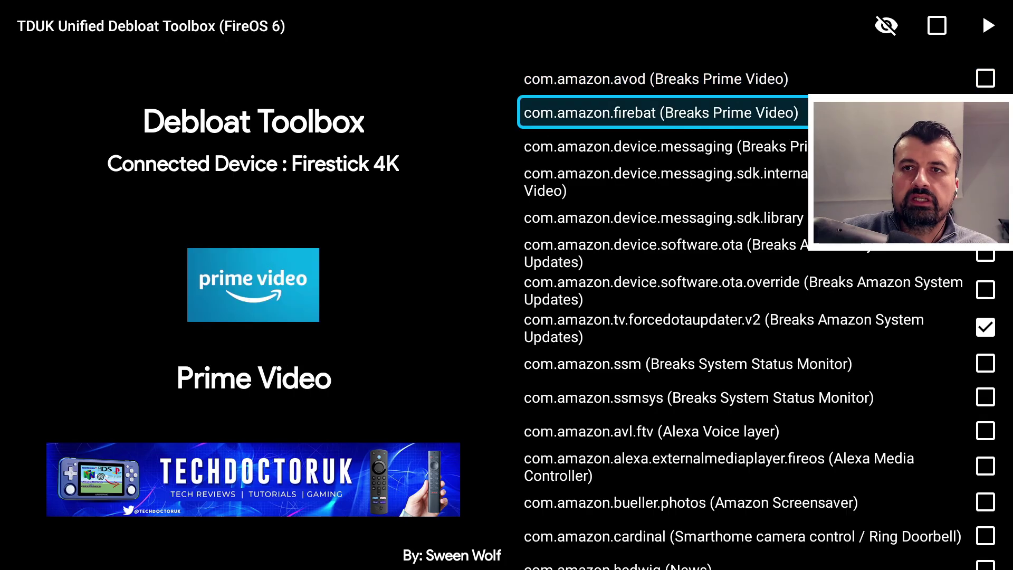
pyautogui.press('Down')
pyautogui.press('Down')
pyautogui.press('Down')
pyautogui.press('Down')
pyautogui.press('Down')
pyautogui.press('Down')
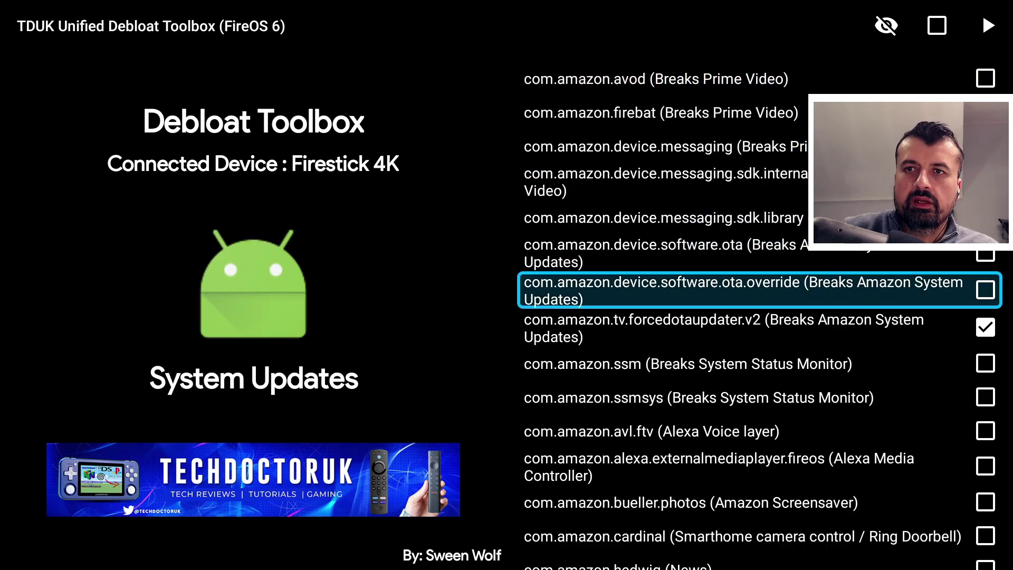
pyautogui.press('Down')
pyautogui.press('Down')
pyautogui.press('Down')
pyautogui.press('Down')
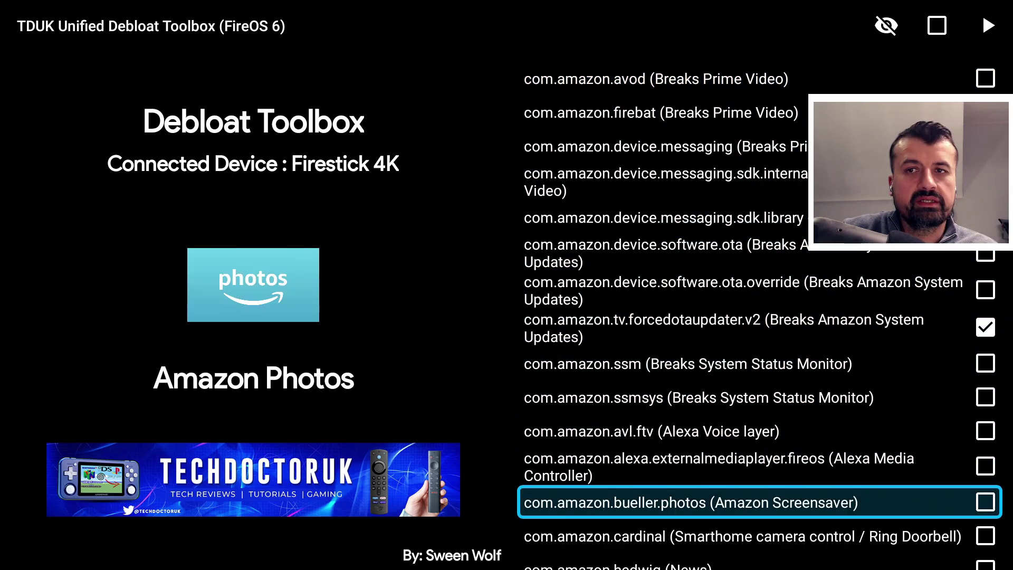
pyautogui.press('Up')
pyautogui.press('Up')
pyautogui.press('Up')
pyautogui.press('Up')
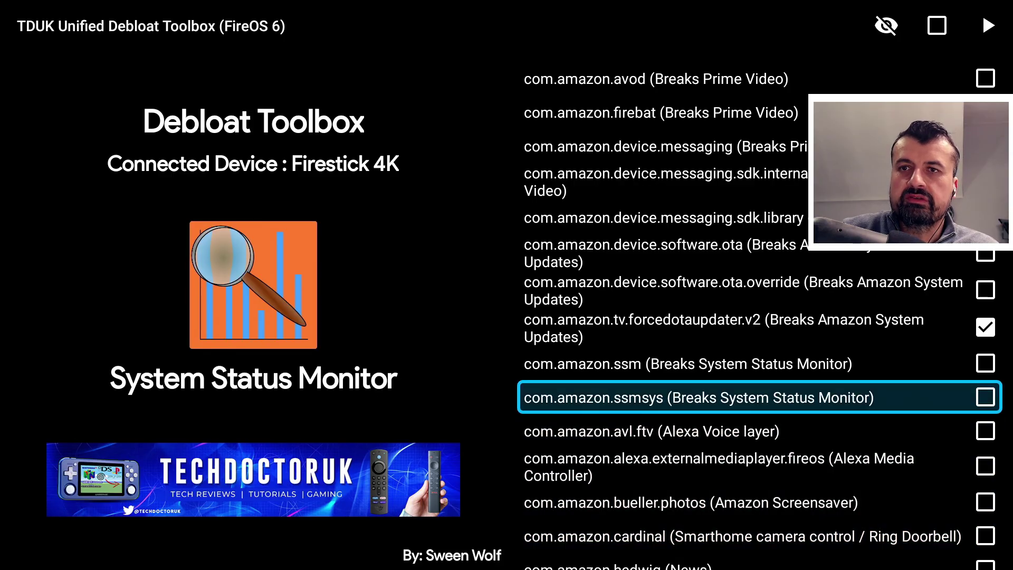
pyautogui.press('Down')
pyautogui.press('Down')
pyautogui.press('Down')
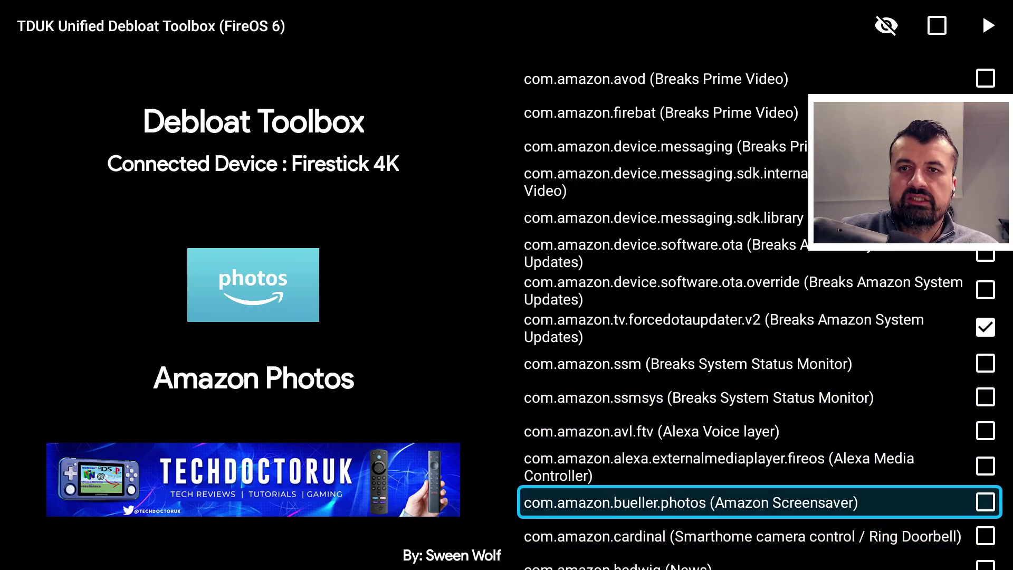
pyautogui.press('Down')
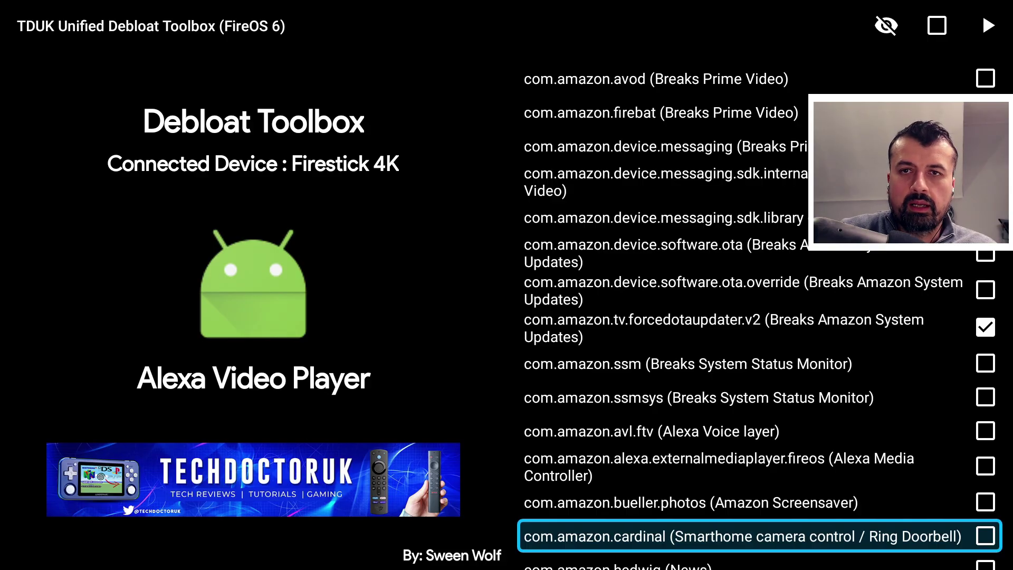
pyautogui.press('Return')
# Step: Apply the change, disabling the 1 ticked app
pyautogui.press('Right')
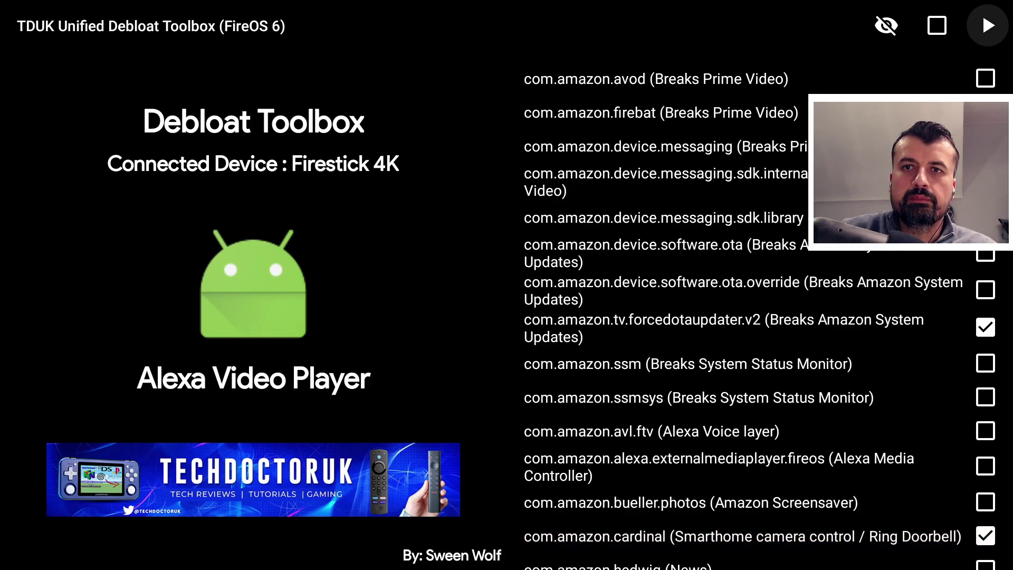
pyautogui.press('Return')
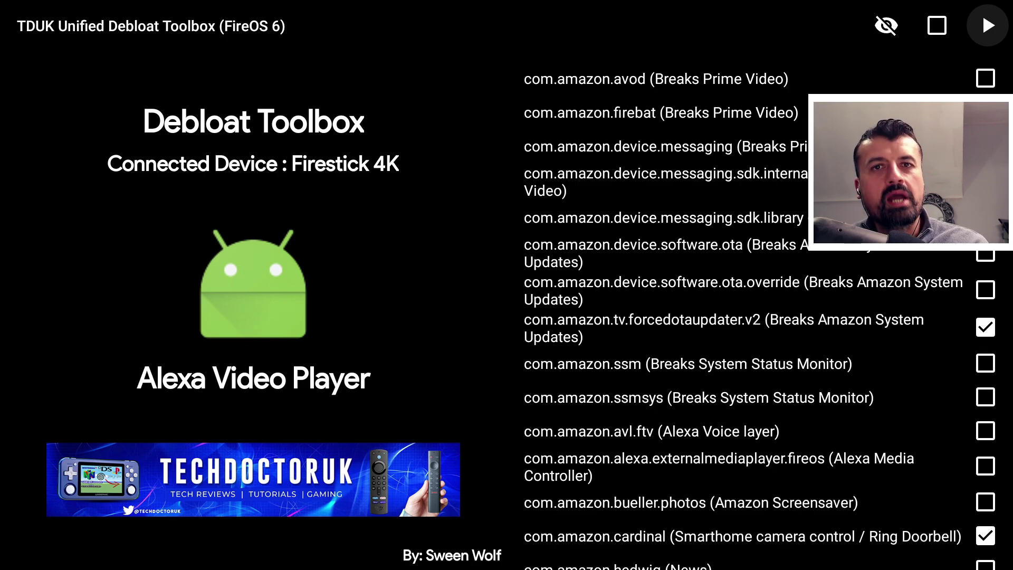
pyautogui.press('Down')
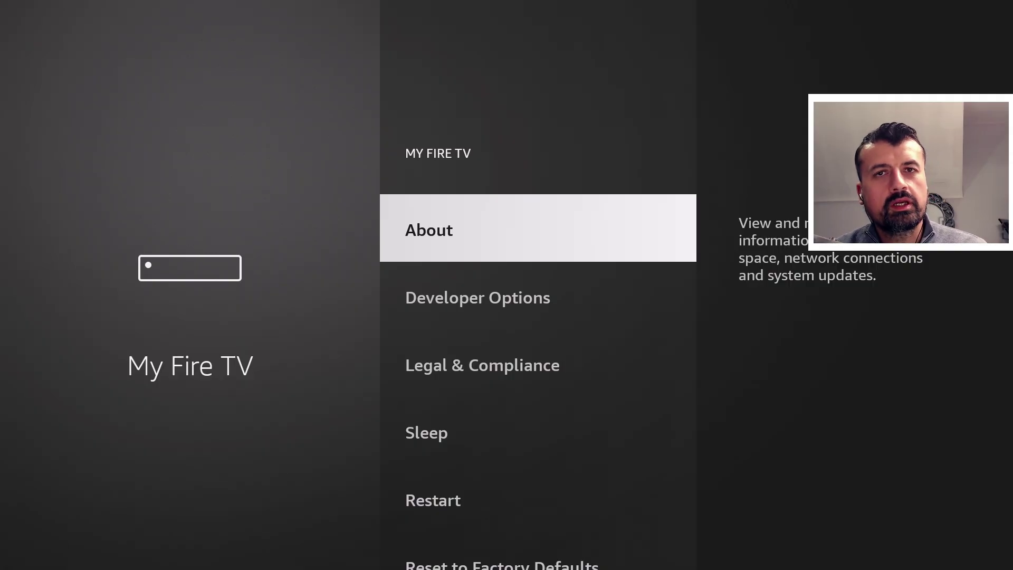
# Step: Go to Developer Options > Install unknown apps to check that Downloader may install apps
pyautogui.press('Down')
pyautogui.press('Return')
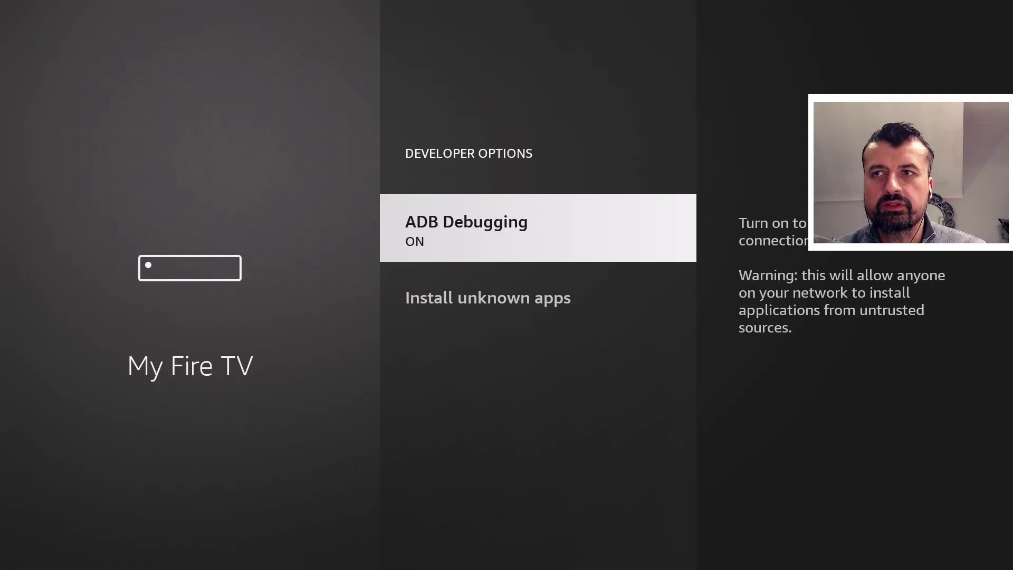
pyautogui.press('Down')
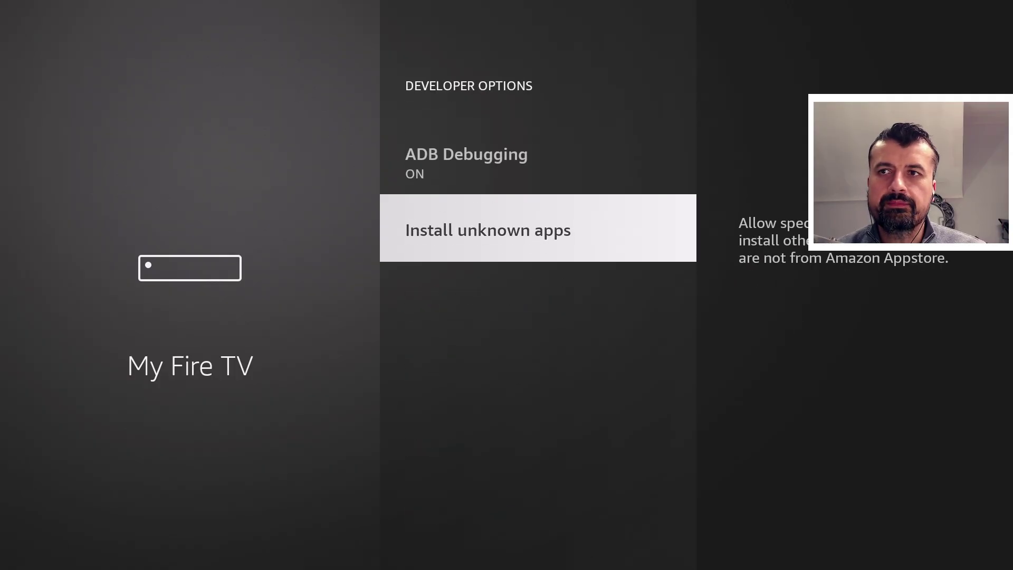
pyautogui.press('Return')
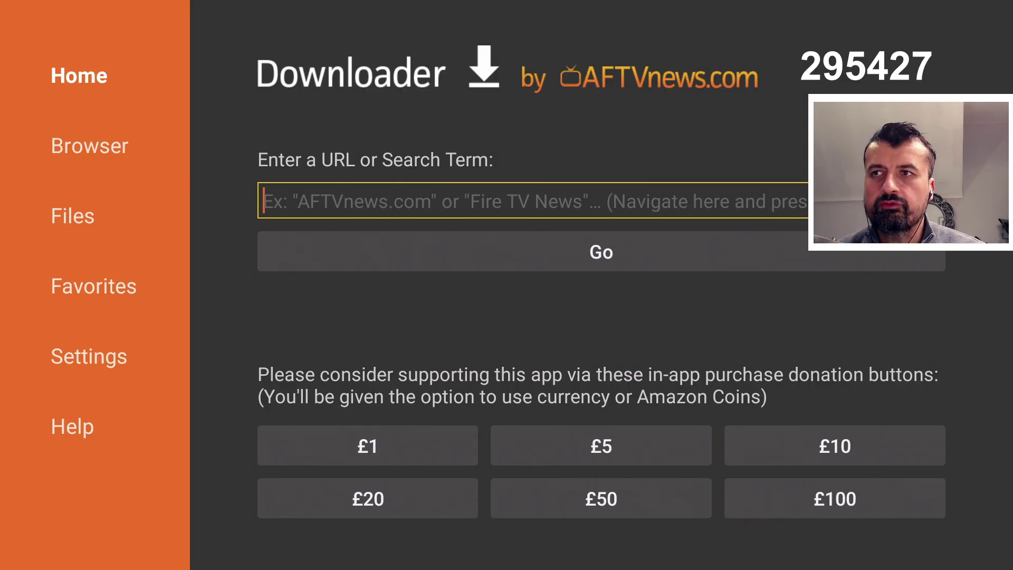
# Step: Enter short code 295427 in Downloader's address field to load the Unified Debloat Toolbox article
pyautogui.press('Return')
pyautogui.write('295427')
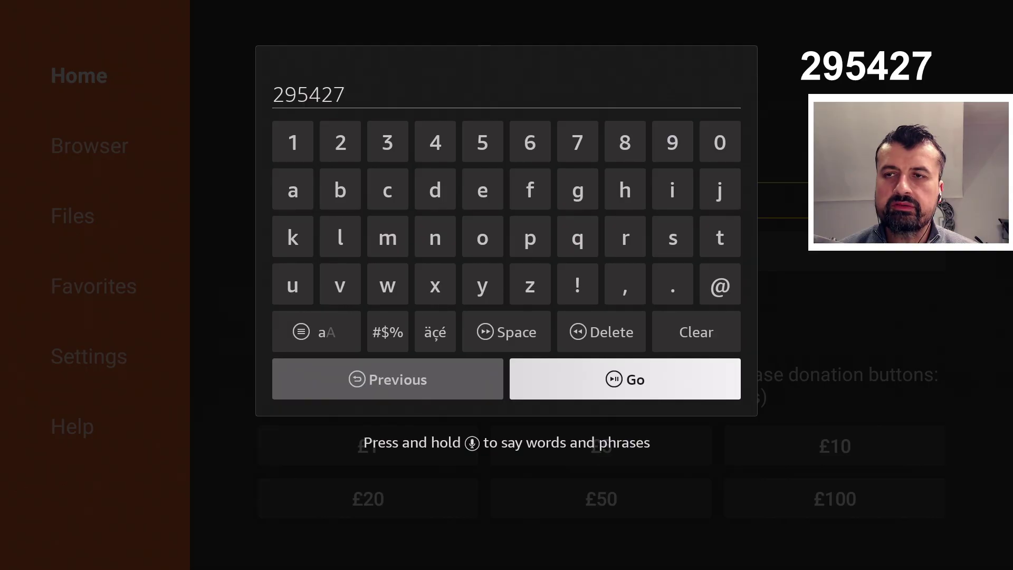
pyautogui.press('Return')
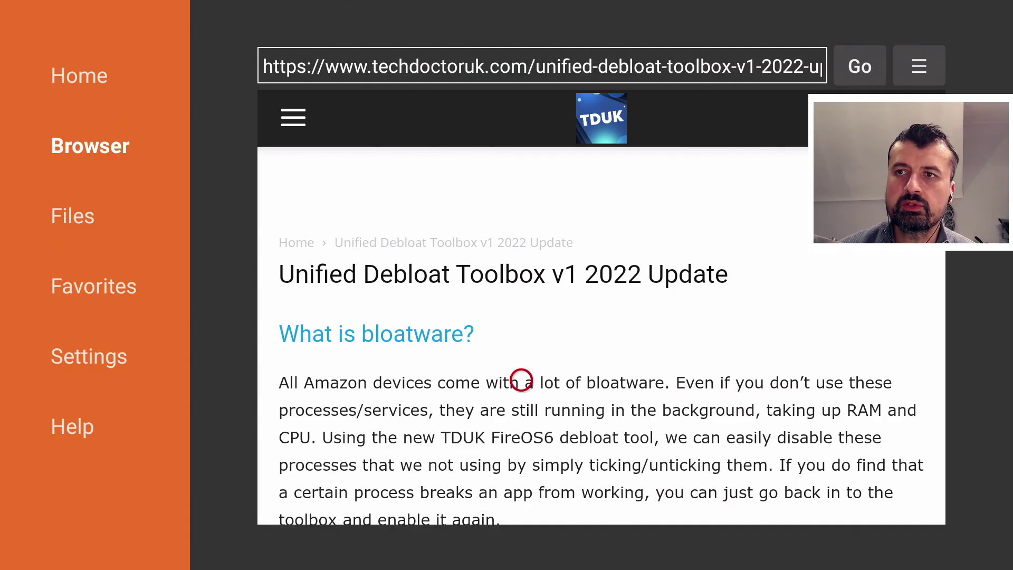
# Step: Scroll to Software needed and open the TDUK Unified Debloat Toolbox v1 download page
pyautogui.scroll(-15, 521, 496)
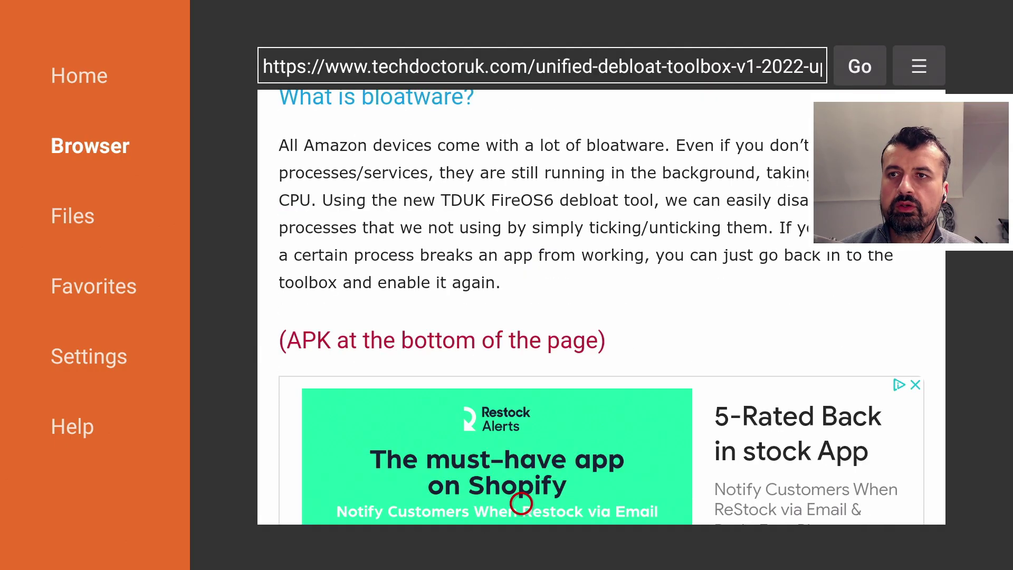
pyautogui.scroll(-15, 521, 503)
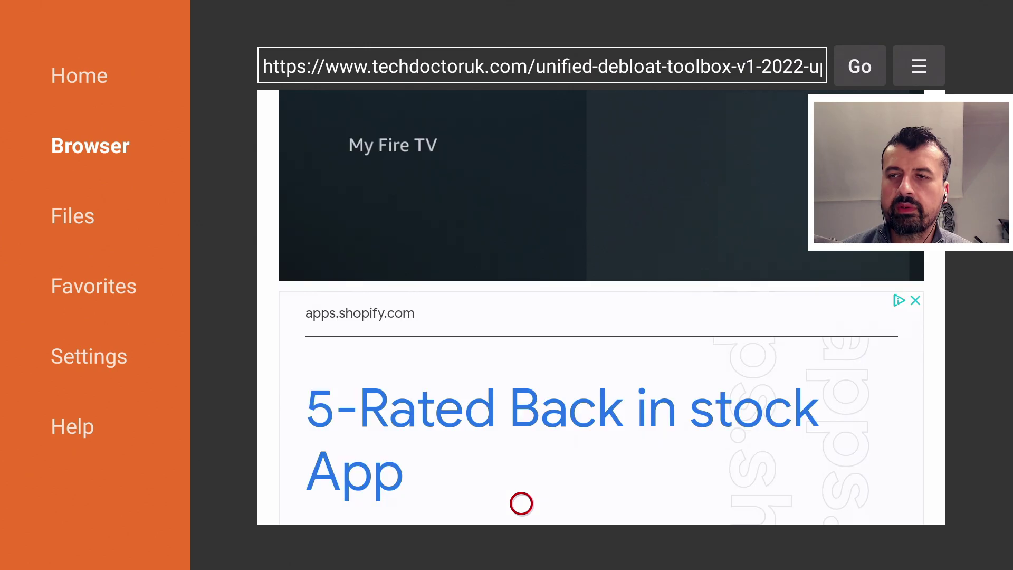
pyautogui.scroll(-15, 521, 503)
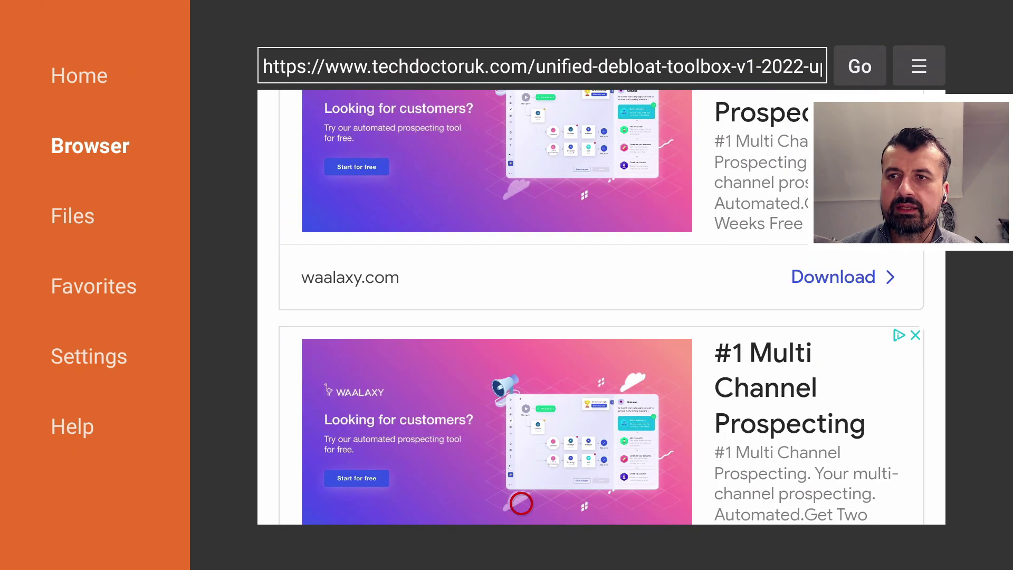
pyautogui.scroll(-1, 521, 503)
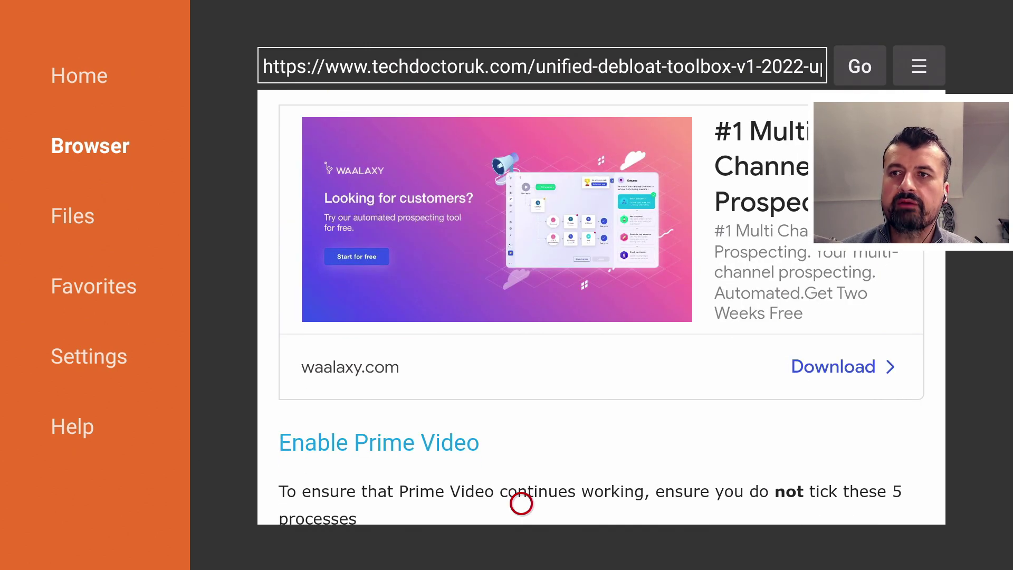
pyautogui.scroll(-10, 521, 503)
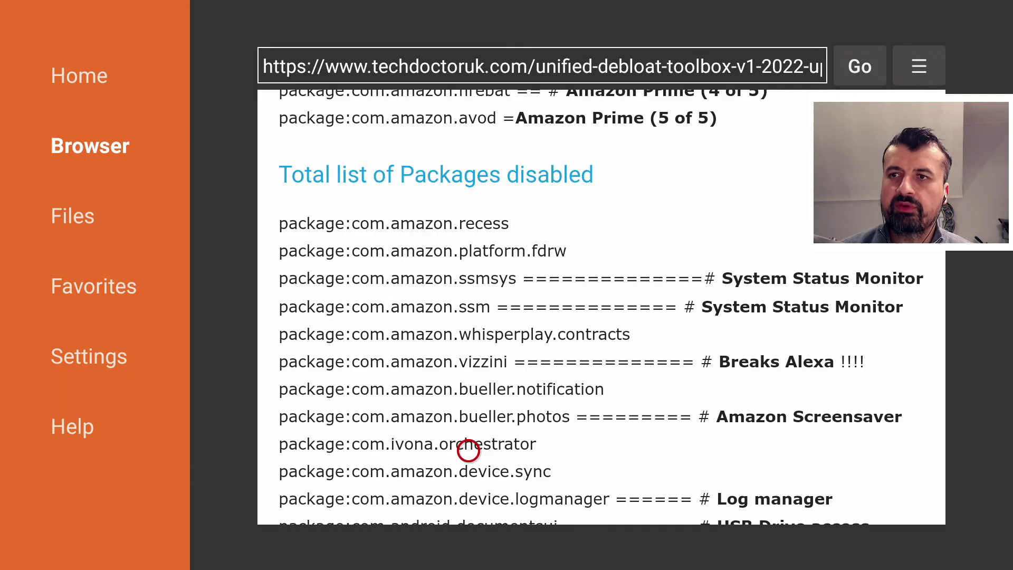
pyautogui.scroll(-5, 450, 503)
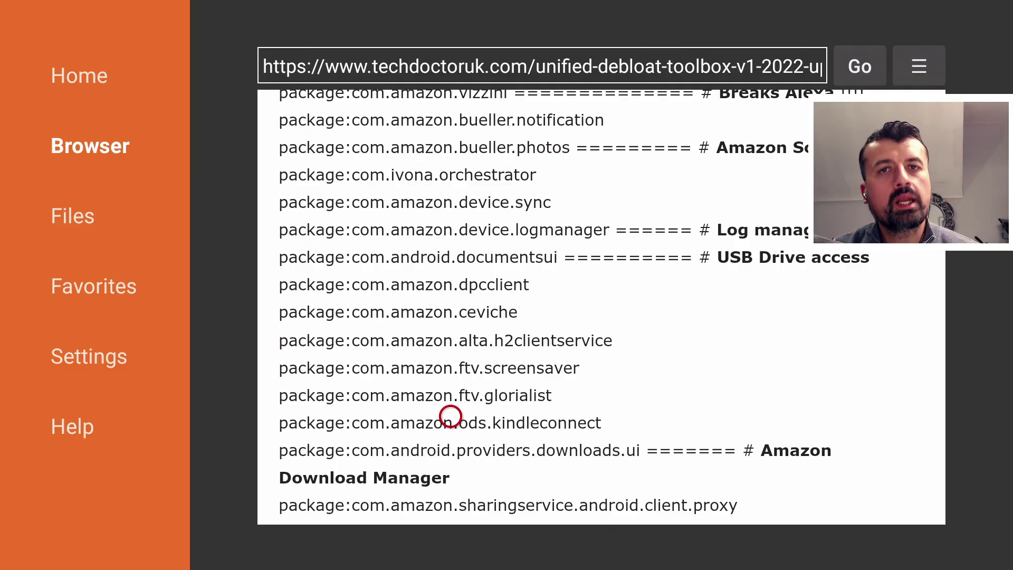
pyautogui.scroll(-15, 451, 503)
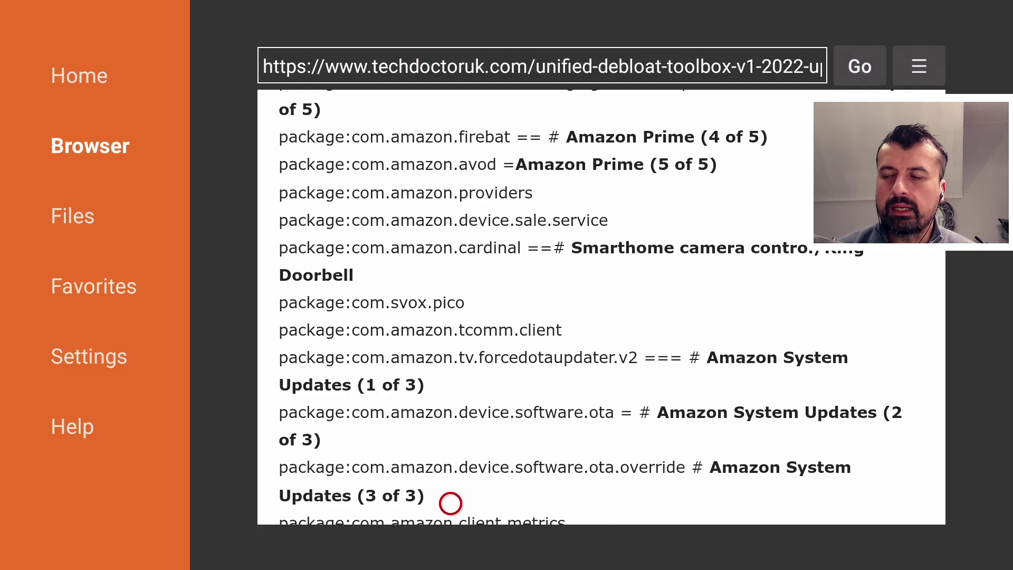
pyautogui.scroll(-20, 451, 503)
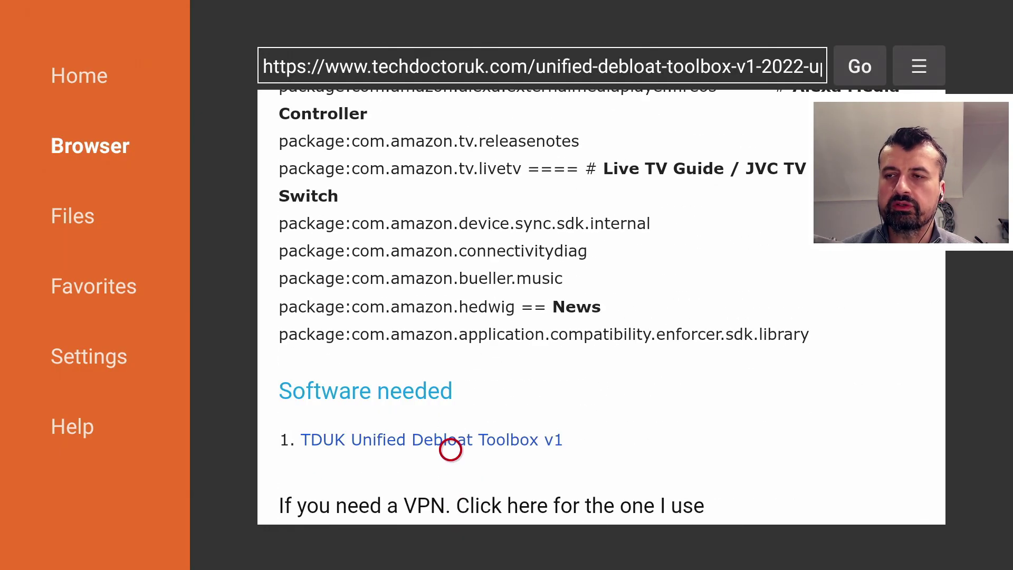
pyautogui.click(451, 449)
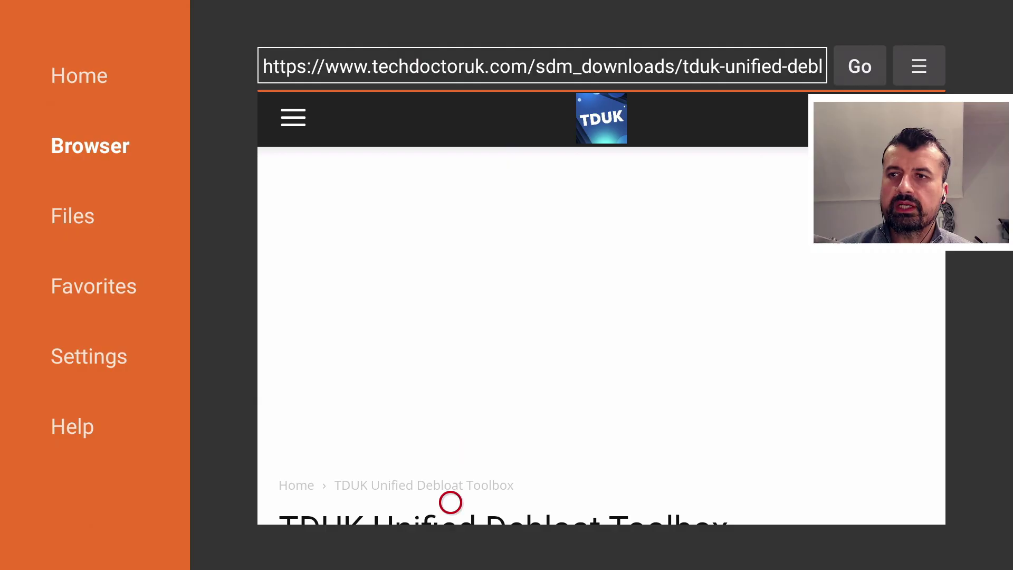
# Step: Download TDUK_Unified_Debloat_Toolbox-v1.apk with Download Now! and choose Install
pyautogui.scroll(-10, 451, 503)
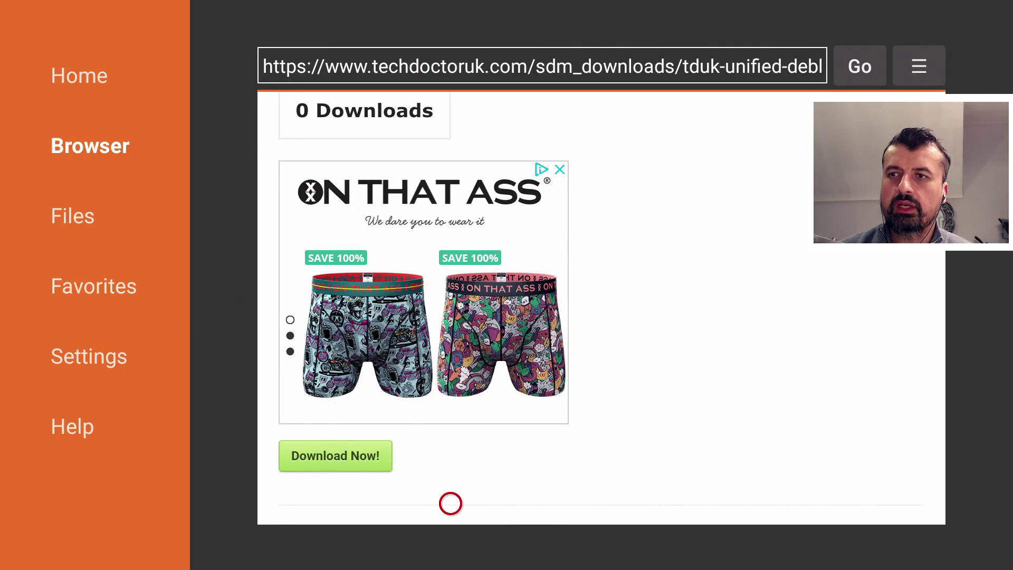
pyautogui.click(343, 313)
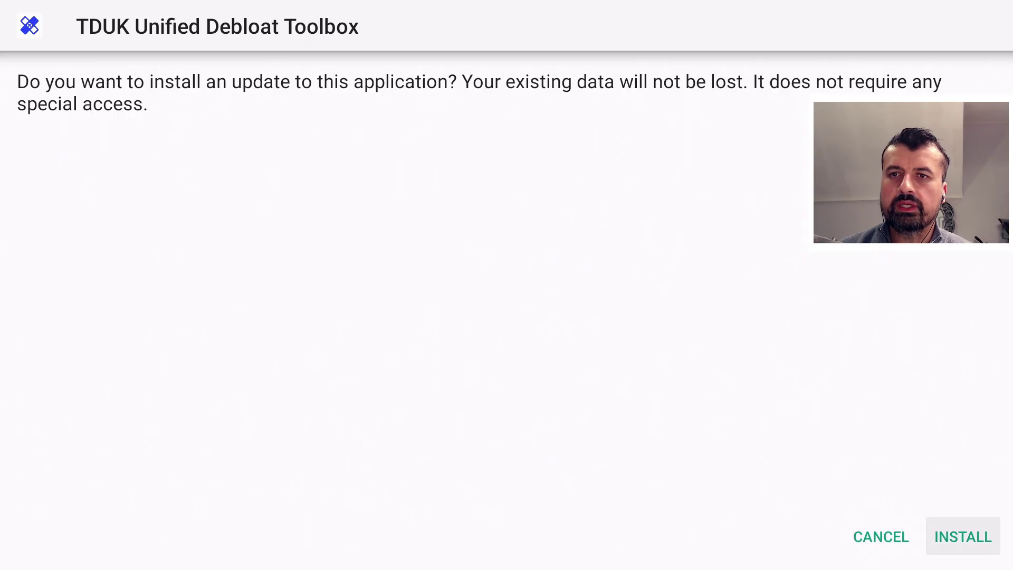
pyautogui.press('Return')
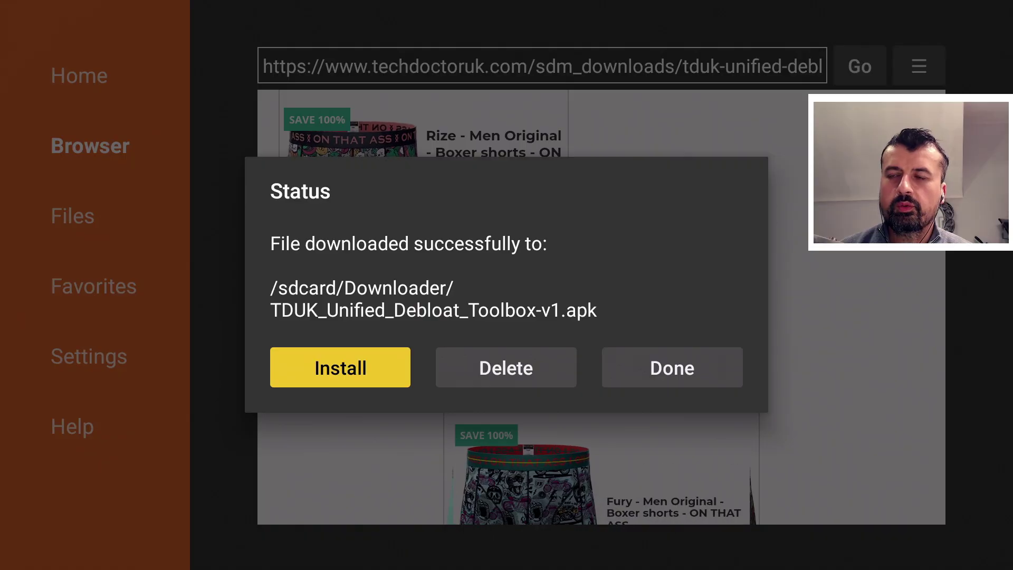
# Step: Leave the installer and return to the Fire TV Home screen
pyautogui.press('Home')
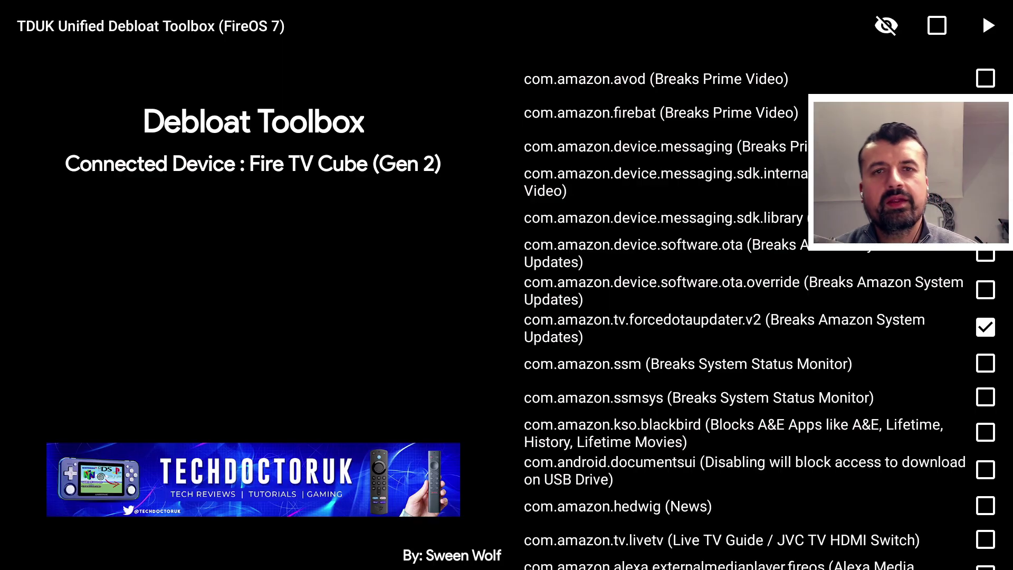